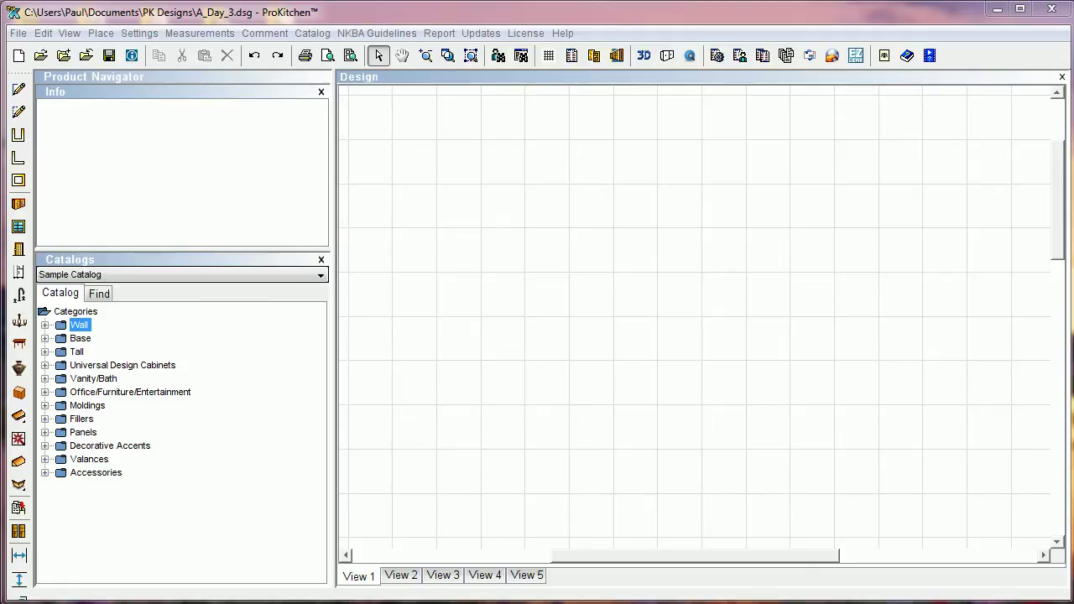
Place the RHDXARC363524 Deluxe Raised Panel Arch wood hood on the top wall, 89 5/8" from its left end
drag(1054, 236, 1048, 350)
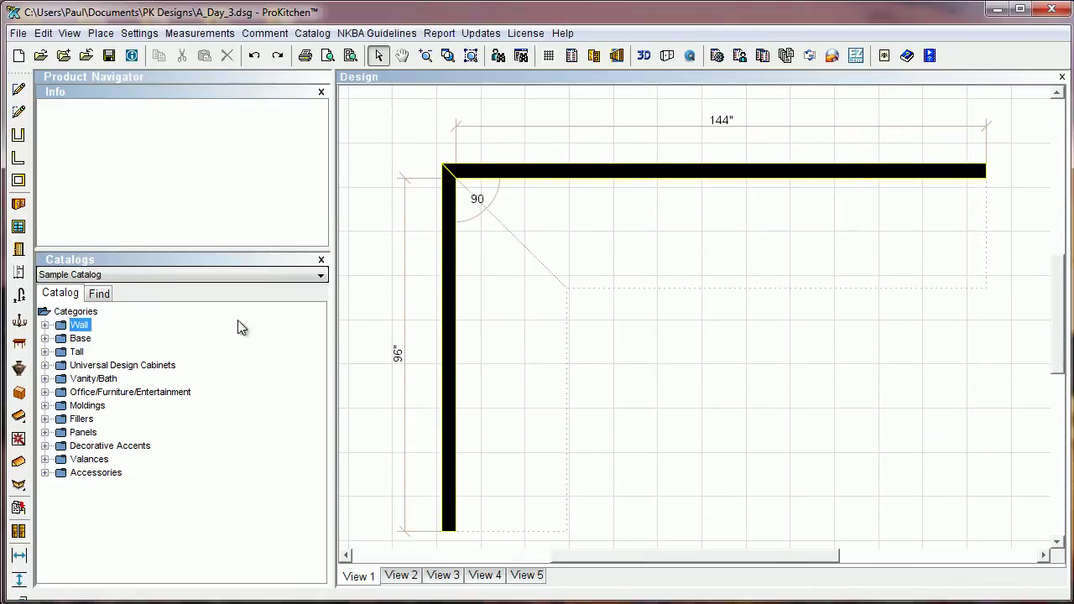
click(45, 324)
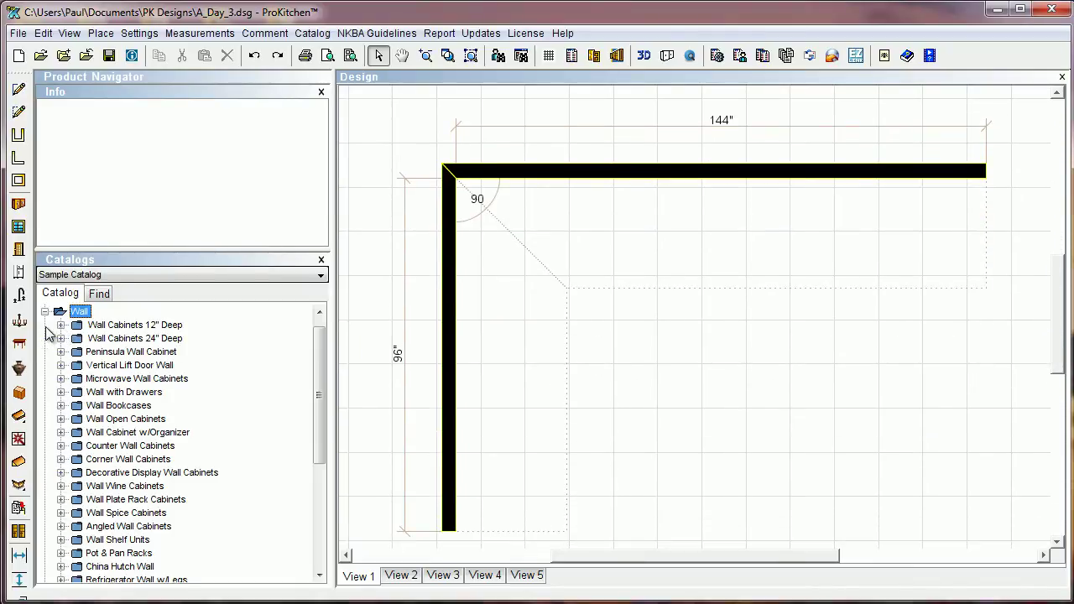
scroll(57, 442, down, 2)
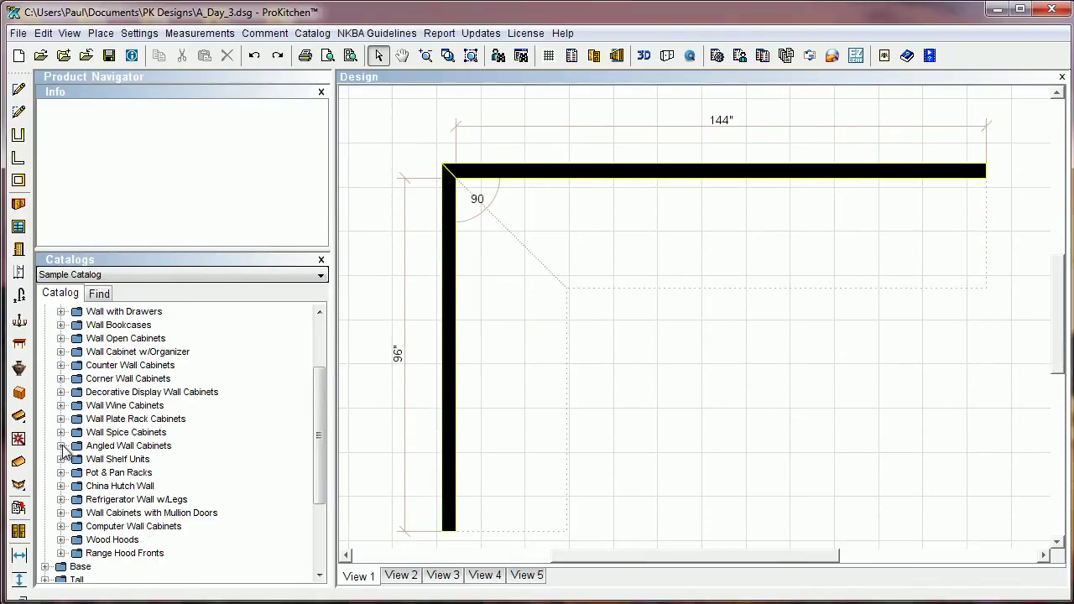
click(60, 539)
scroll(92, 541, down, 1)
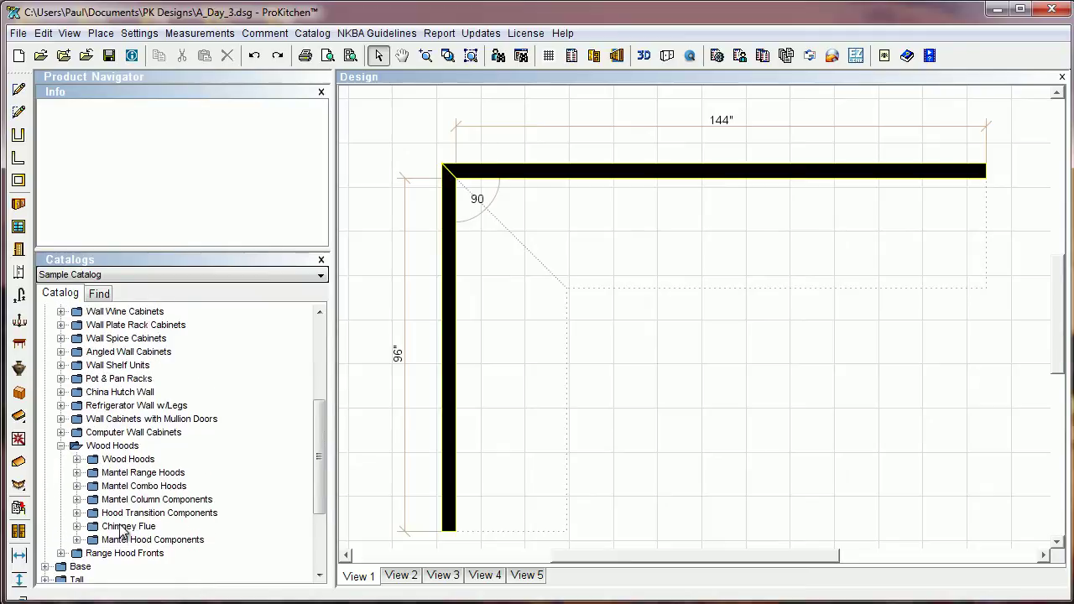
click(76, 459)
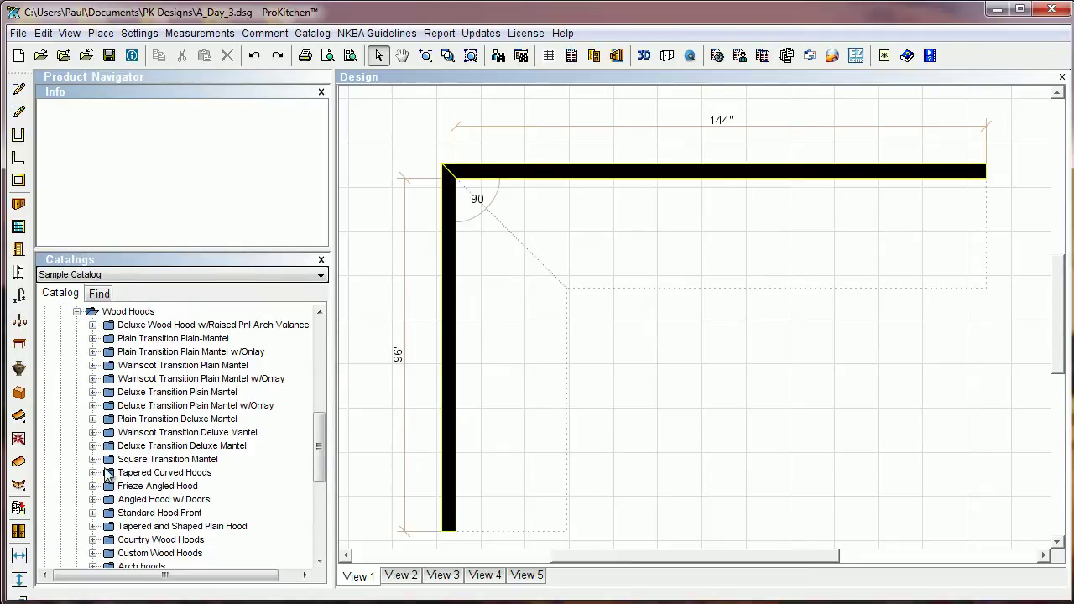
click(93, 325)
click(164, 369)
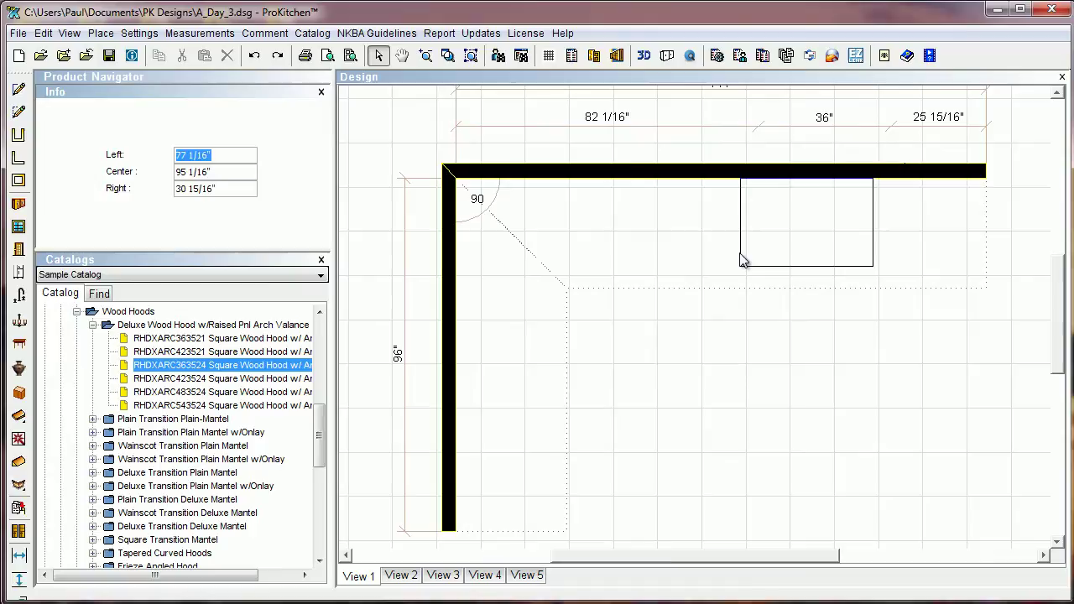
click(788, 264)
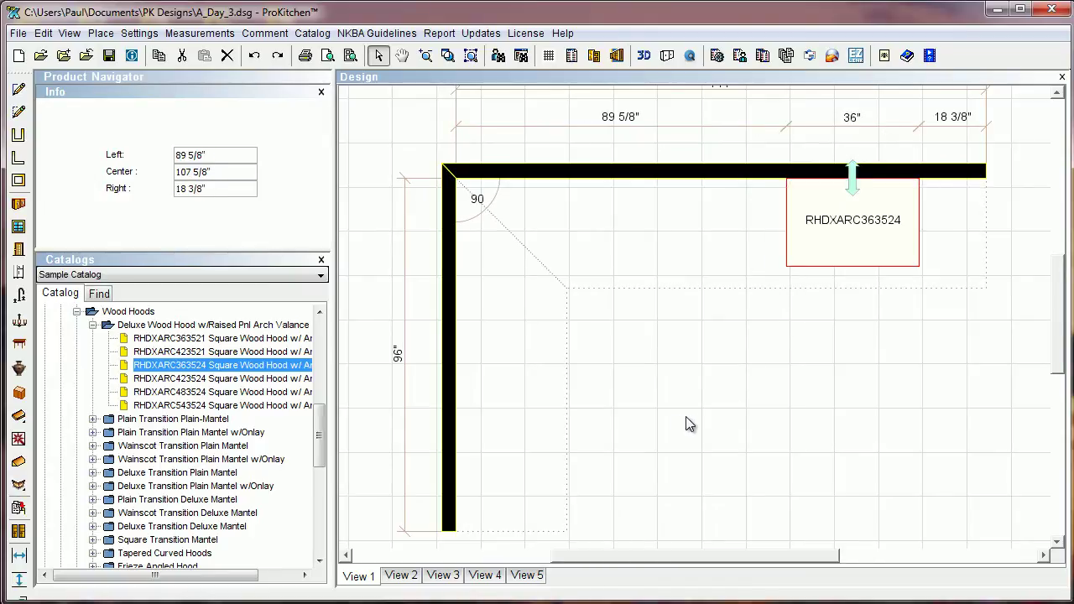
Review the Moldings page of the Design Settings, then close them with OK
right_click(641, 369)
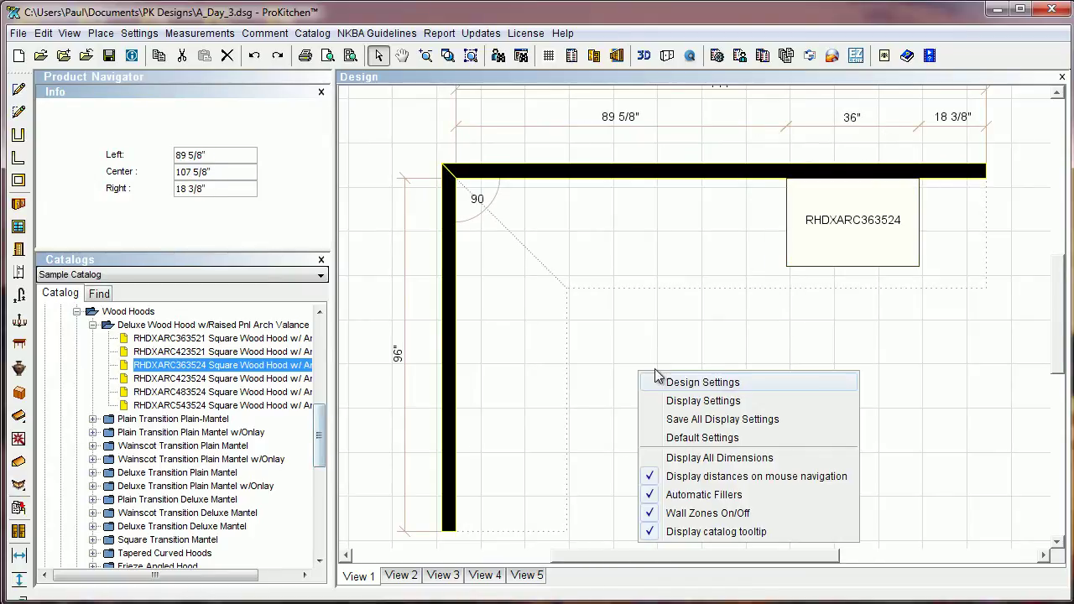
click(689, 378)
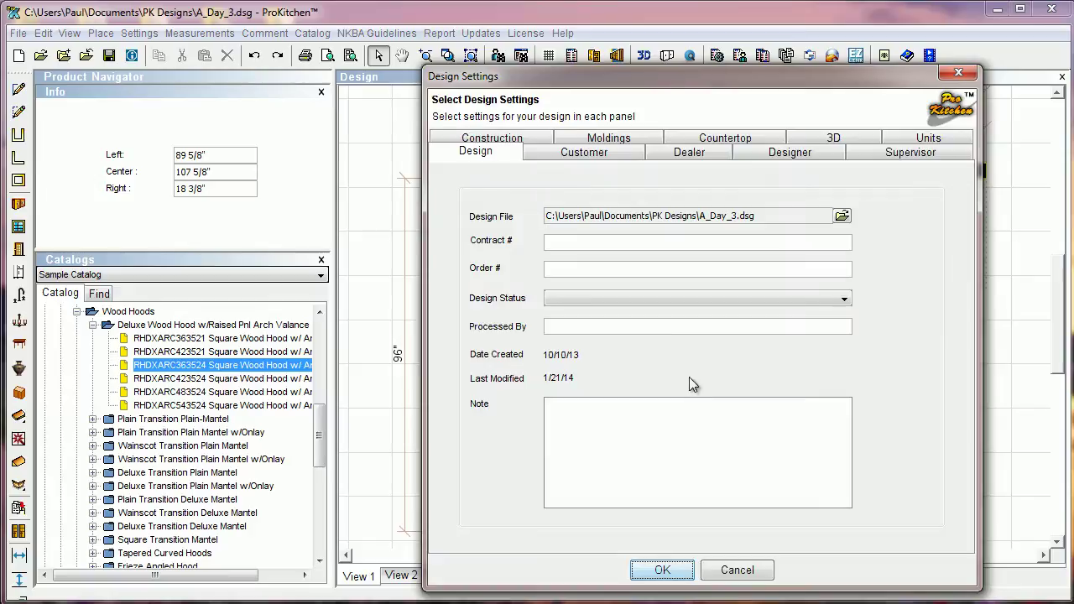
click(619, 140)
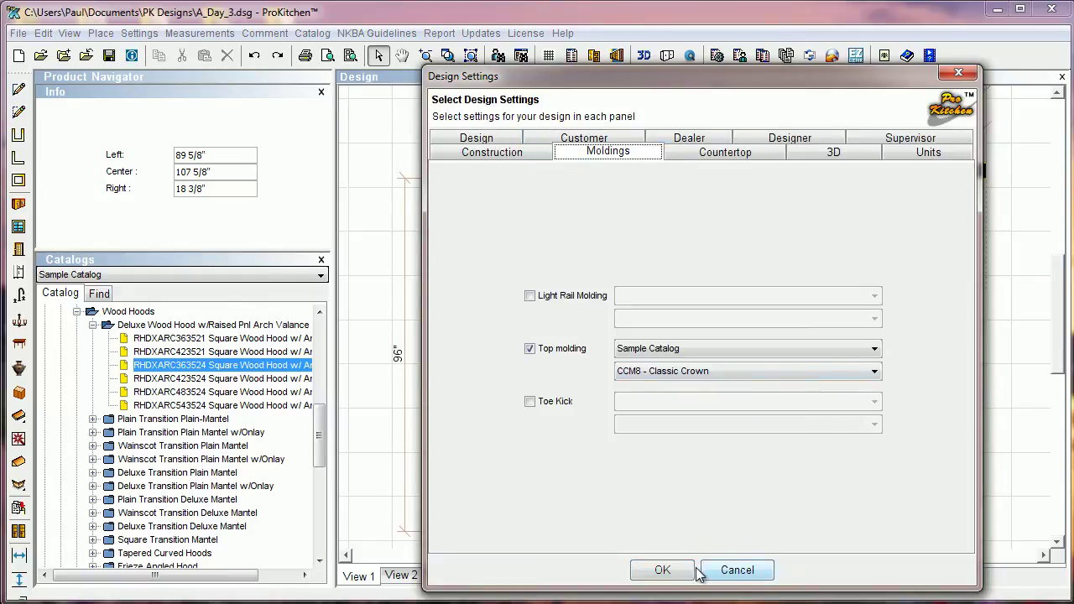
click(662, 570)
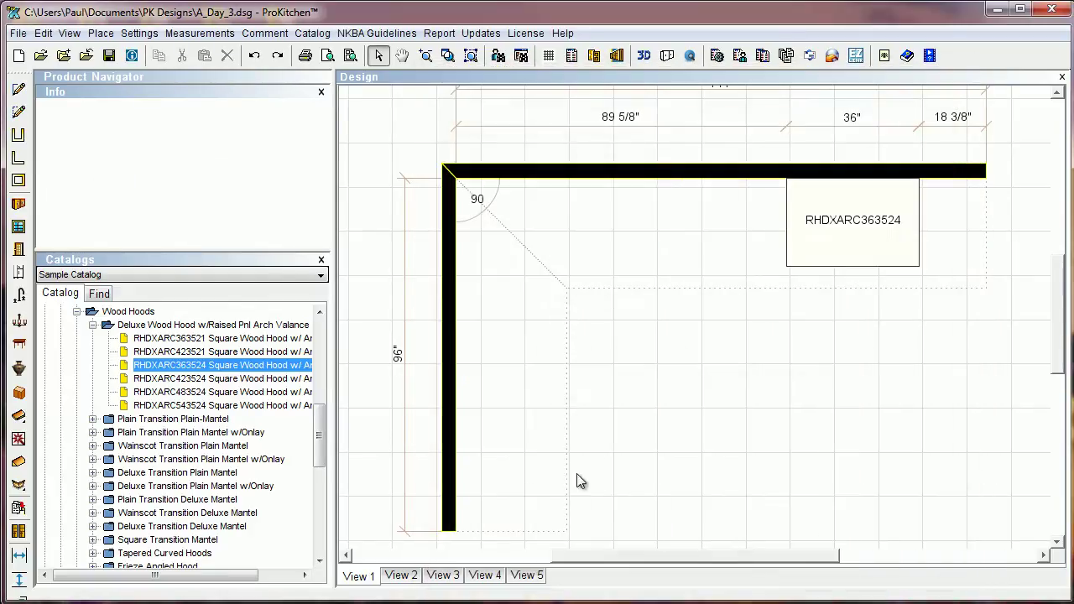
click(18, 485)
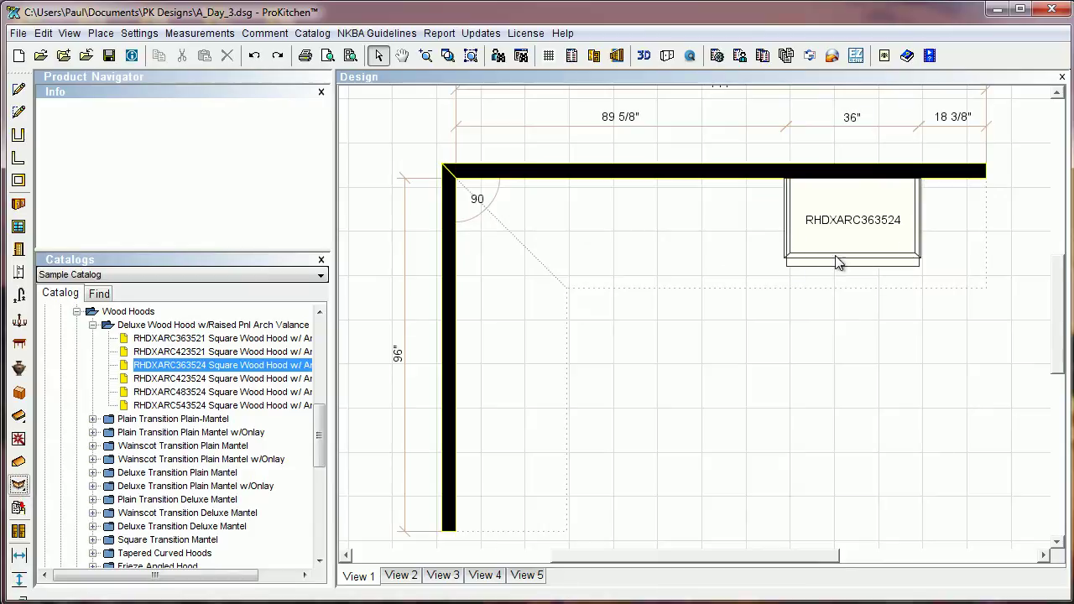
click(18, 486)
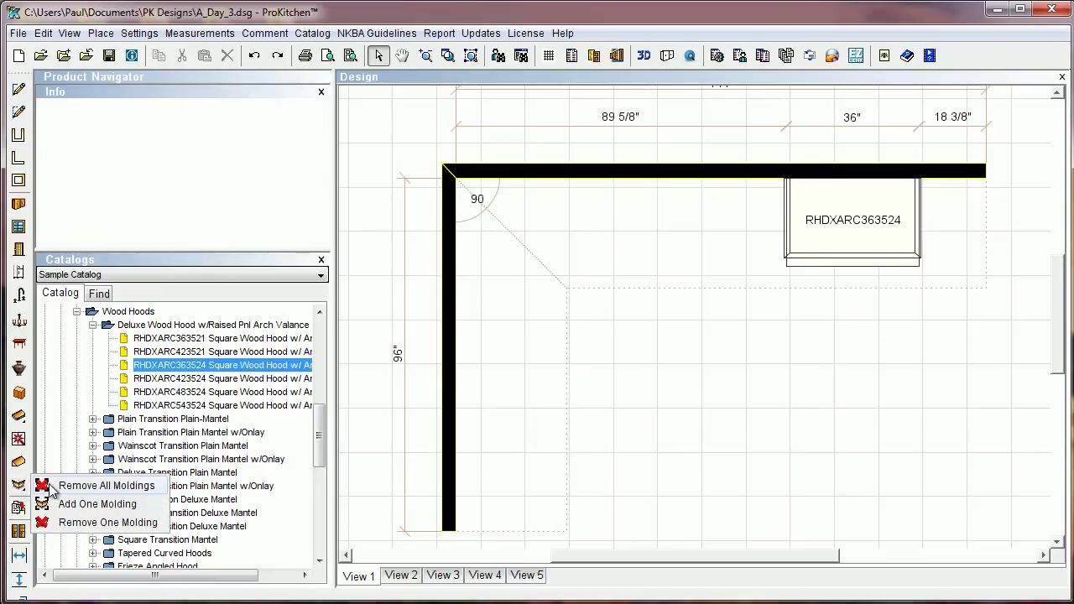
click(76, 487)
drag(322, 442, 323, 540)
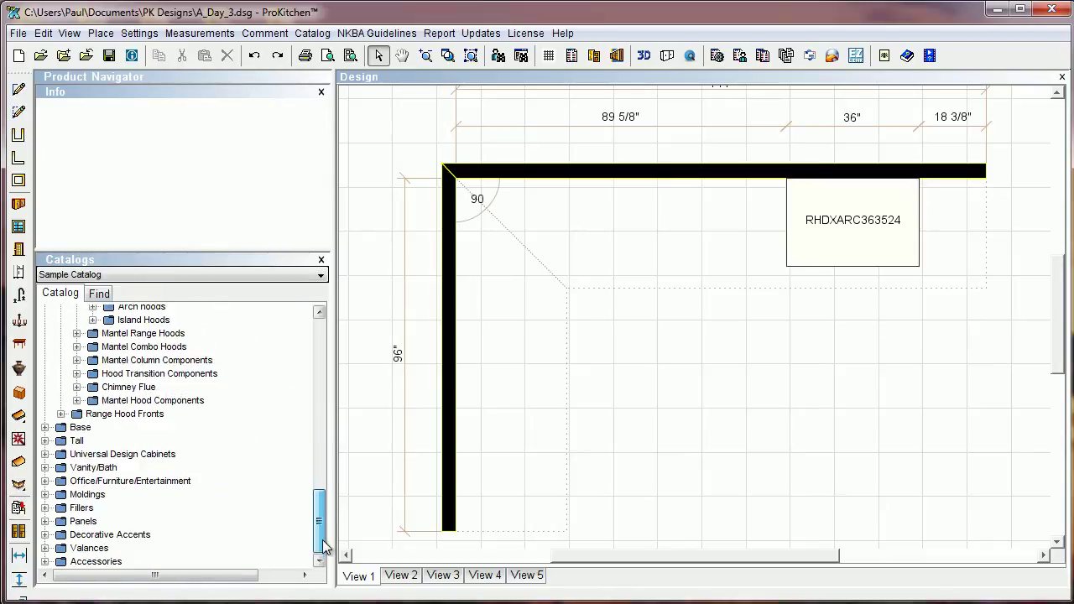
Apply the DLCCD dentil crown from Top Moldings to the RHDXARC363524 hood
click(46, 494)
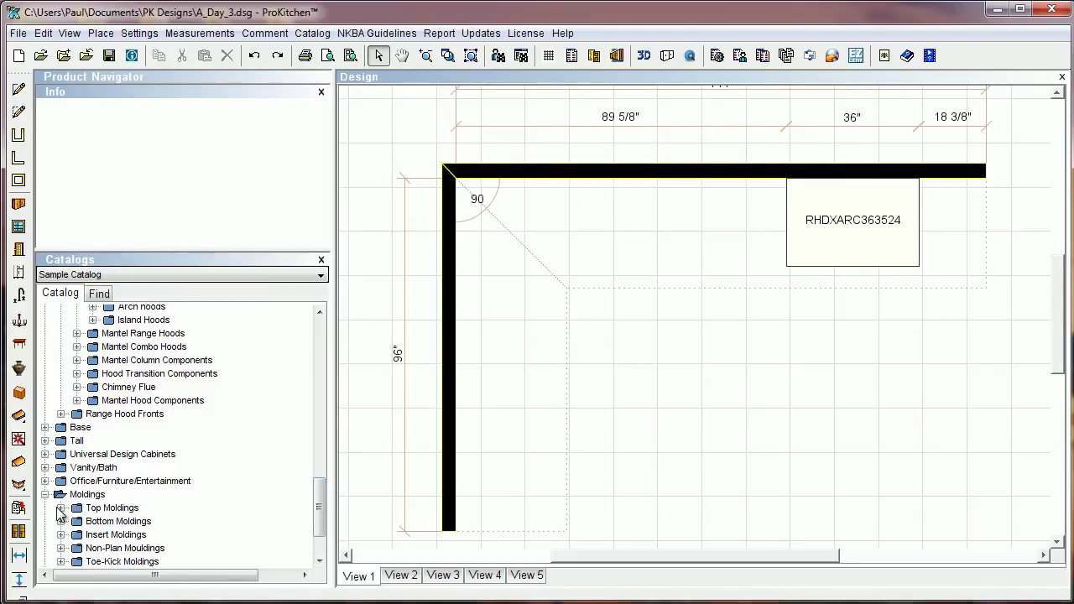
click(61, 508)
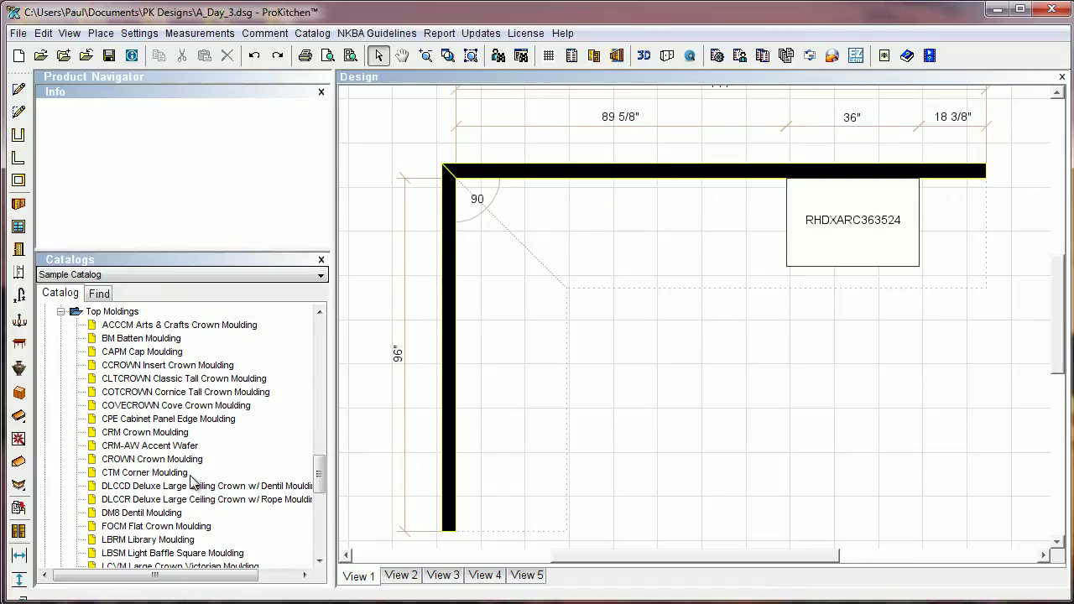
click(166, 488)
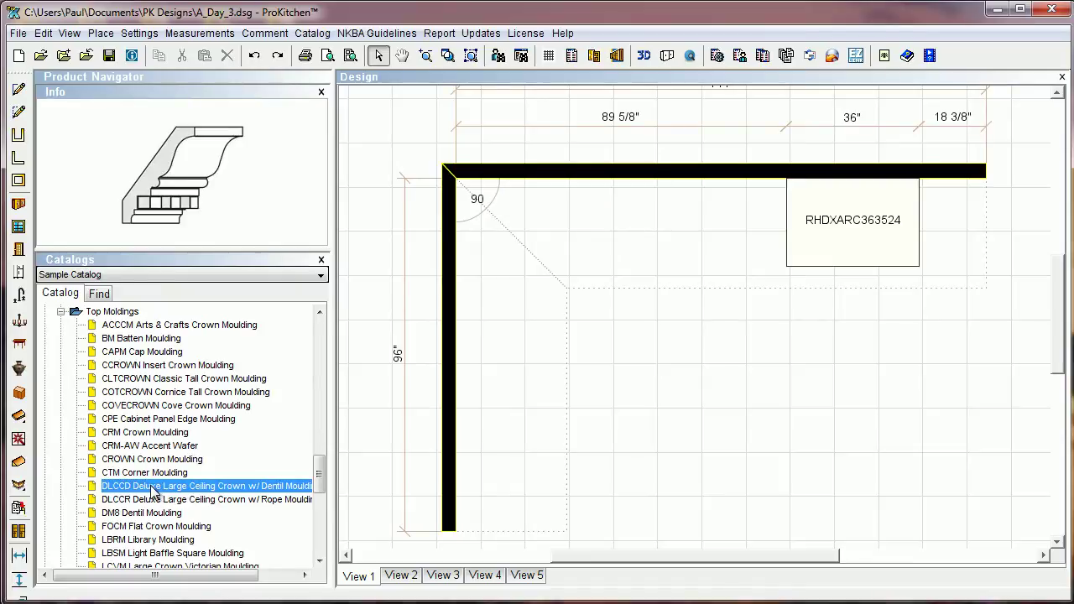
drag(152, 493, 769, 322)
click(823, 246)
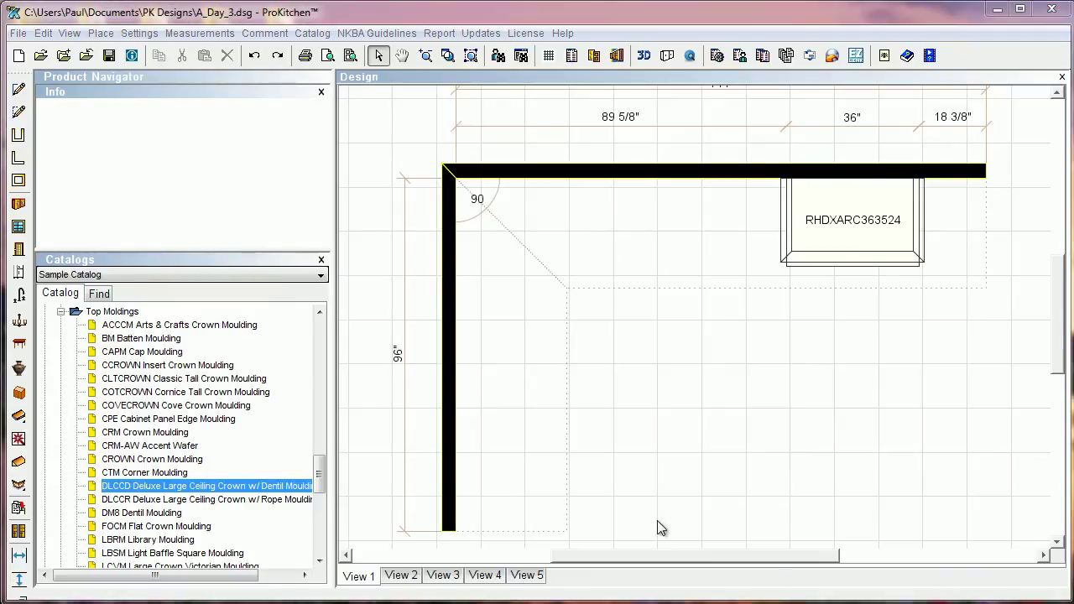
Collapse Wall and Moldings, then pick the SSCB33L square corner Super Susan base cabinet
scroll(304, 399, up, 15)
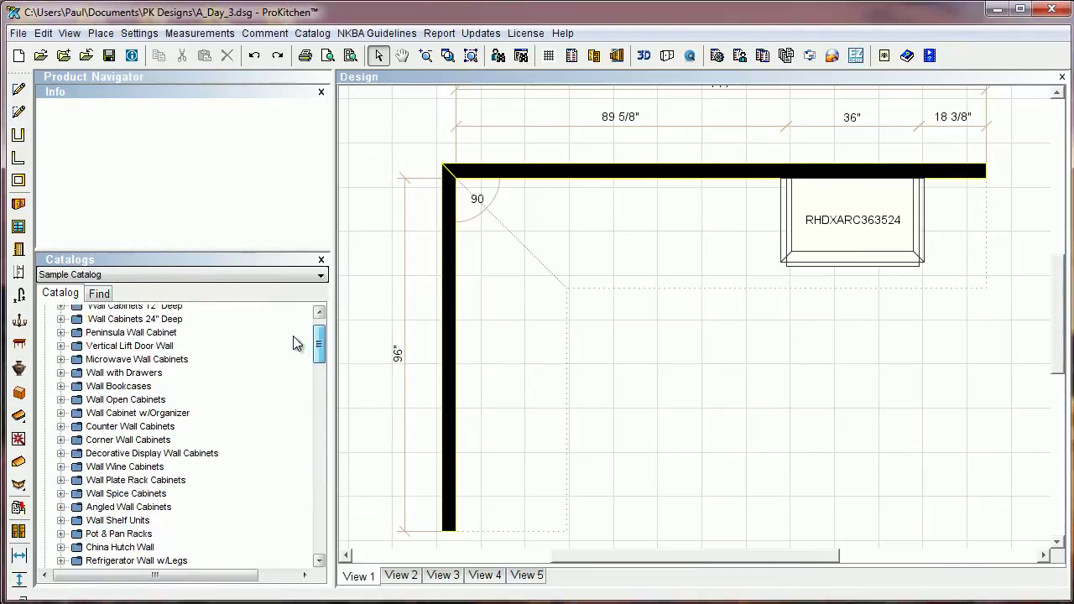
scroll(293, 342, up, 1)
click(46, 325)
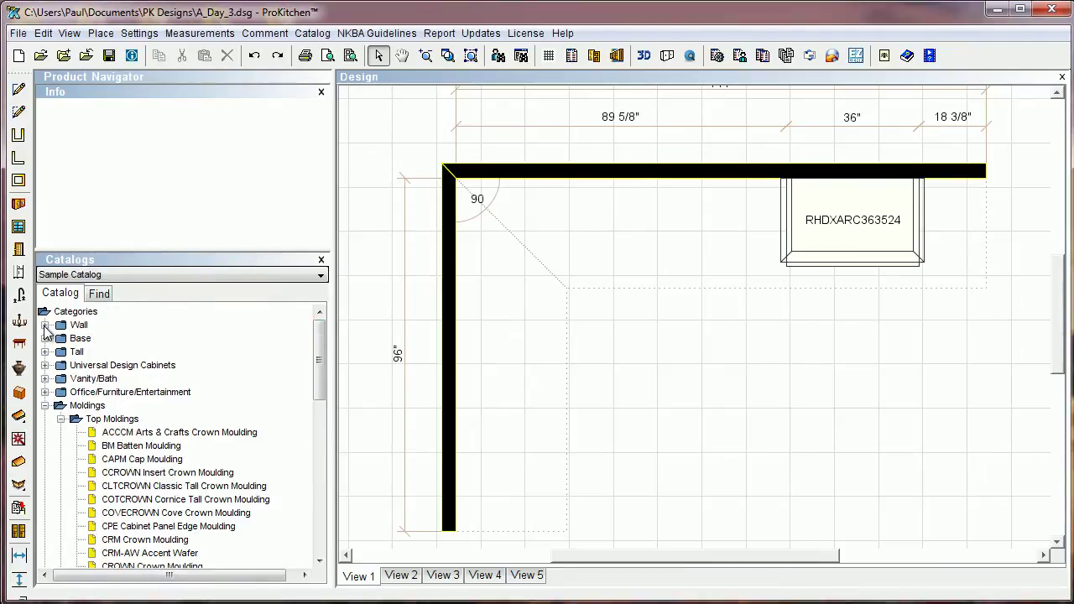
click(45, 405)
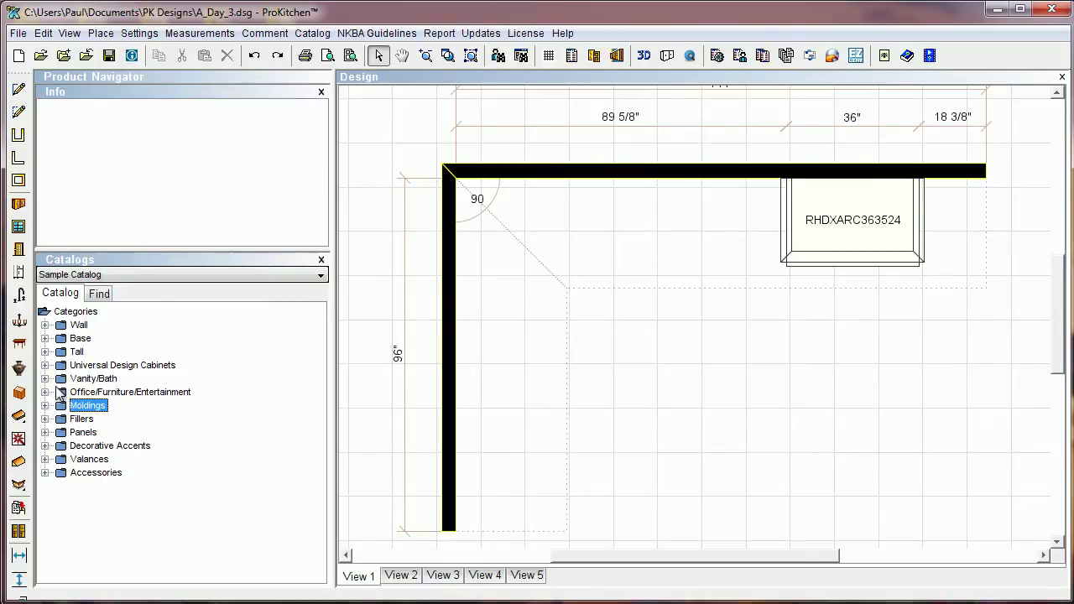
click(46, 338)
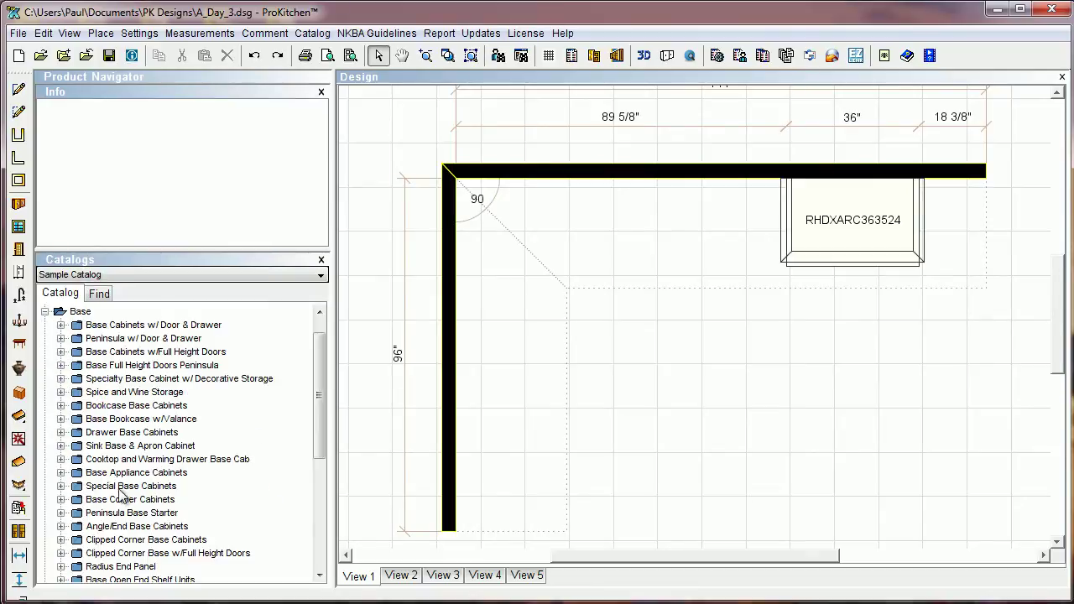
click(60, 499)
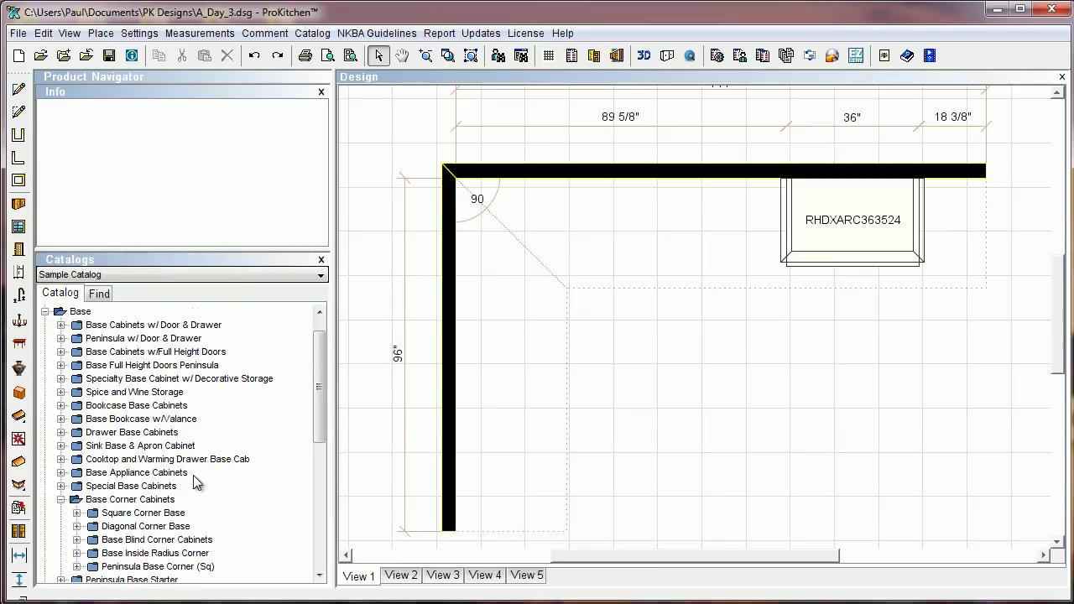
scroll(193, 483, down, 2)
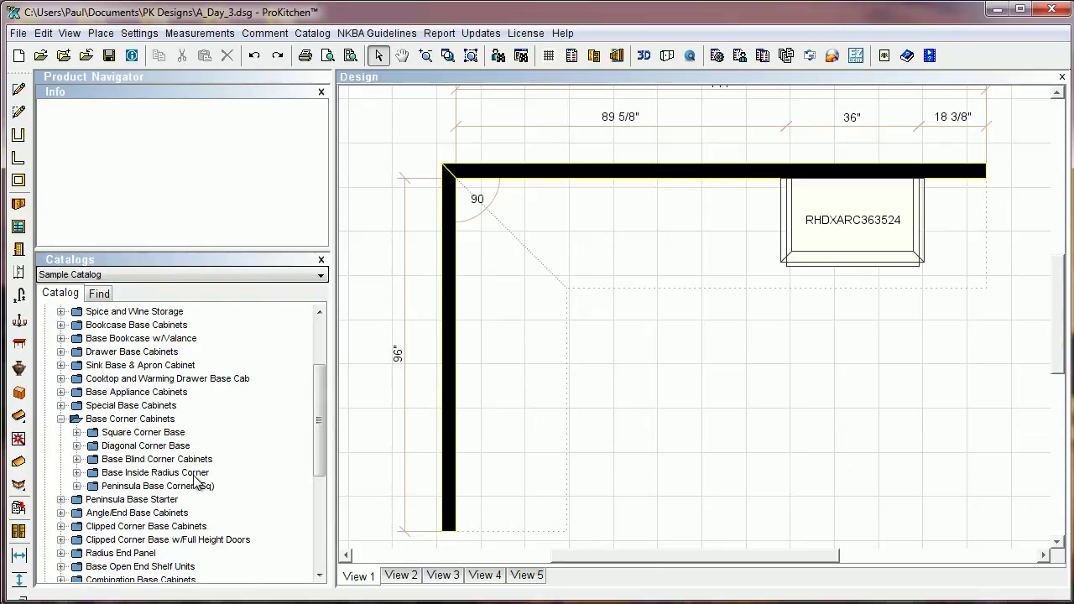
click(77, 432)
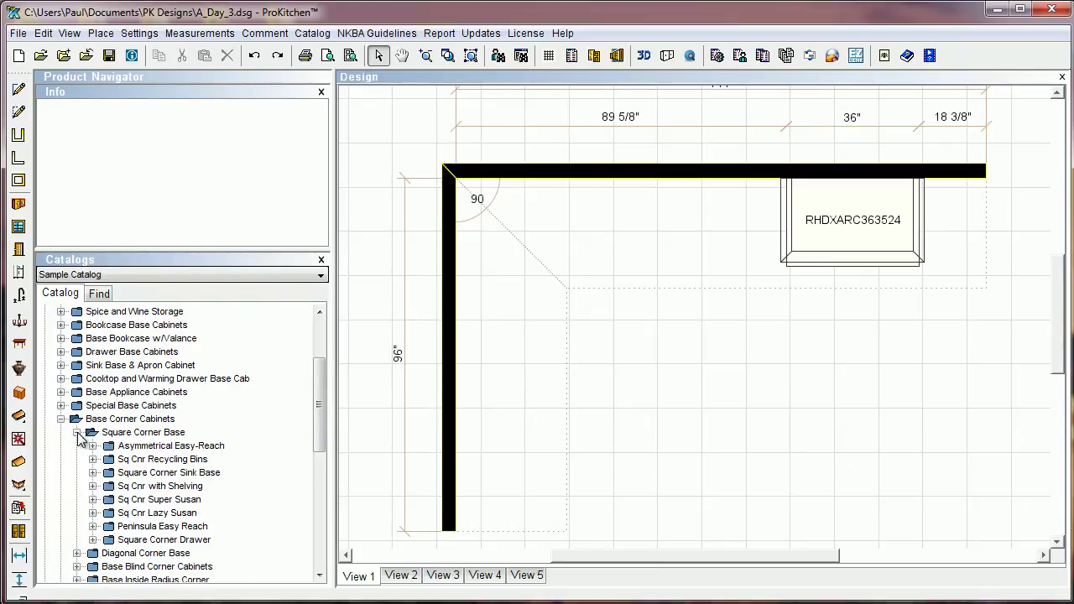
click(93, 500)
click(162, 514)
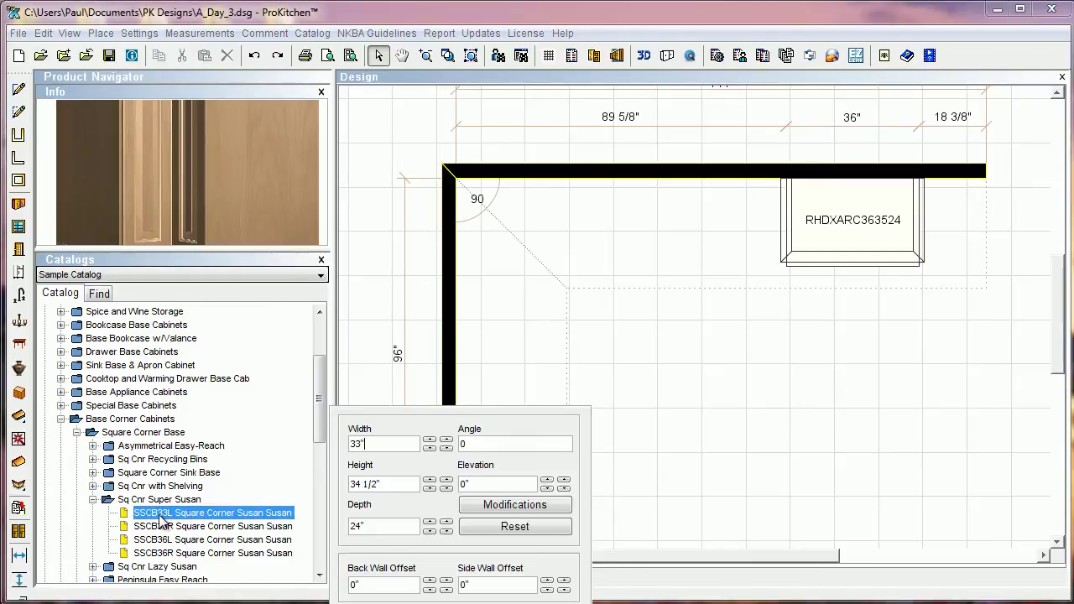
Switch to the Sq Cnr Lazy Susan group and select the LSCB33L corner base
click(93, 499)
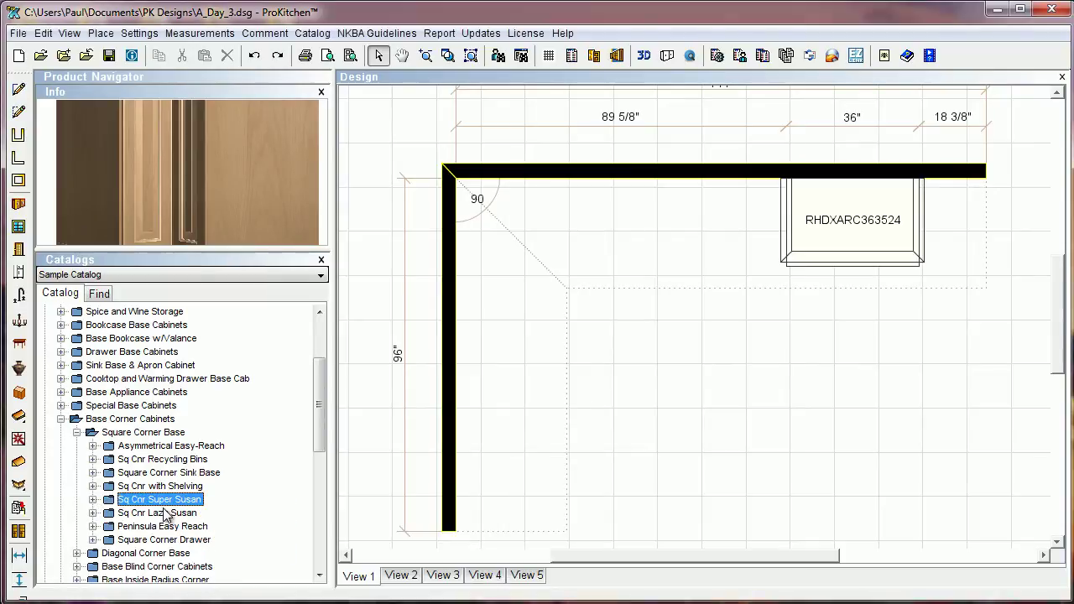
click(93, 512)
click(156, 524)
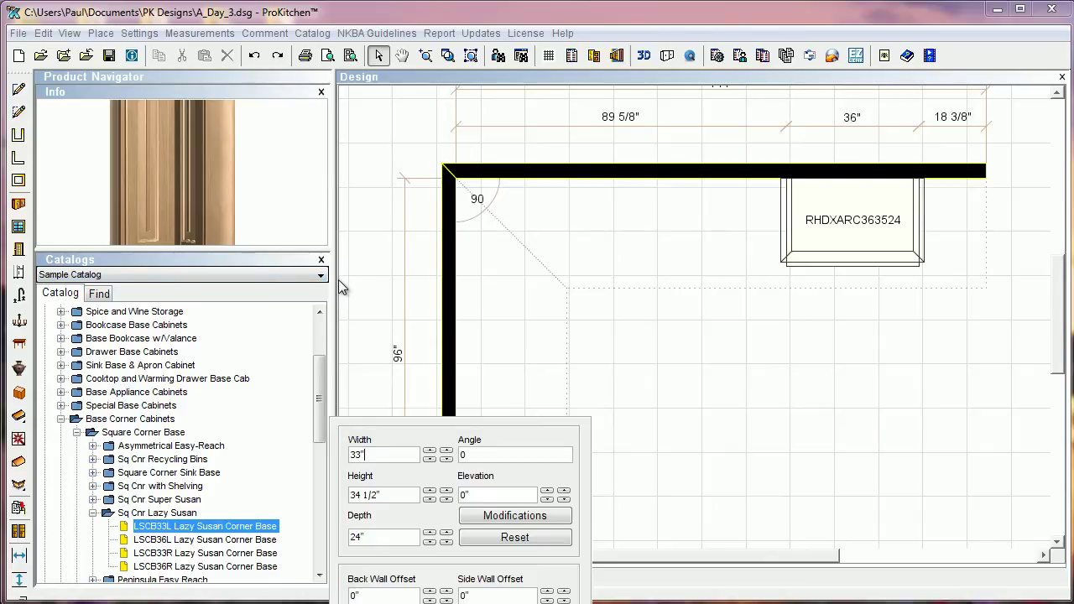
Resize the side panels and drop the LSCB33R Lazy Susan into the wall corner
drag(336, 279, 265, 279)
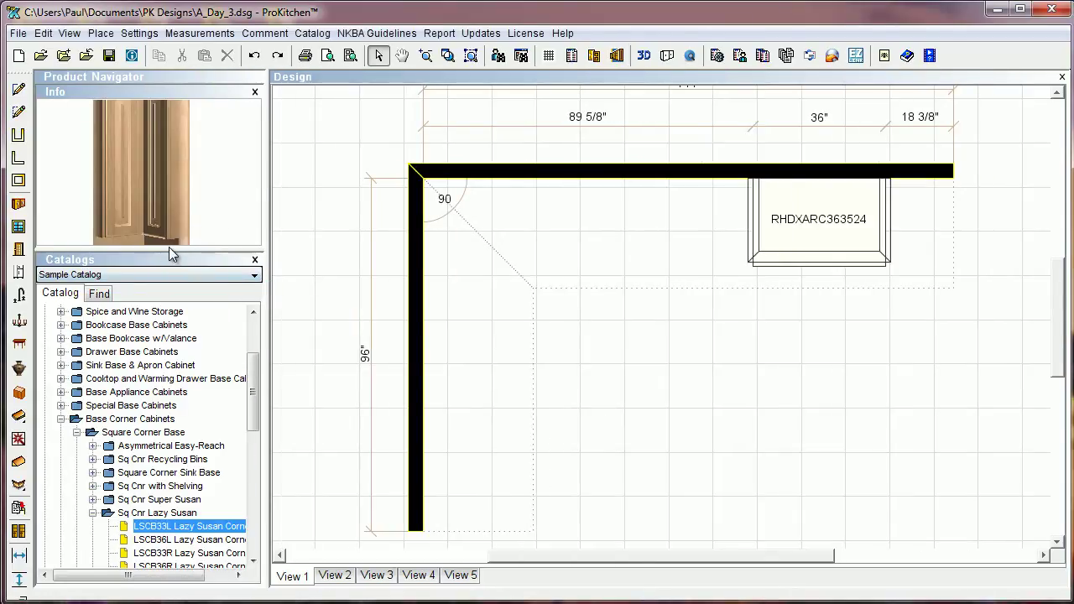
drag(169, 252, 168, 293)
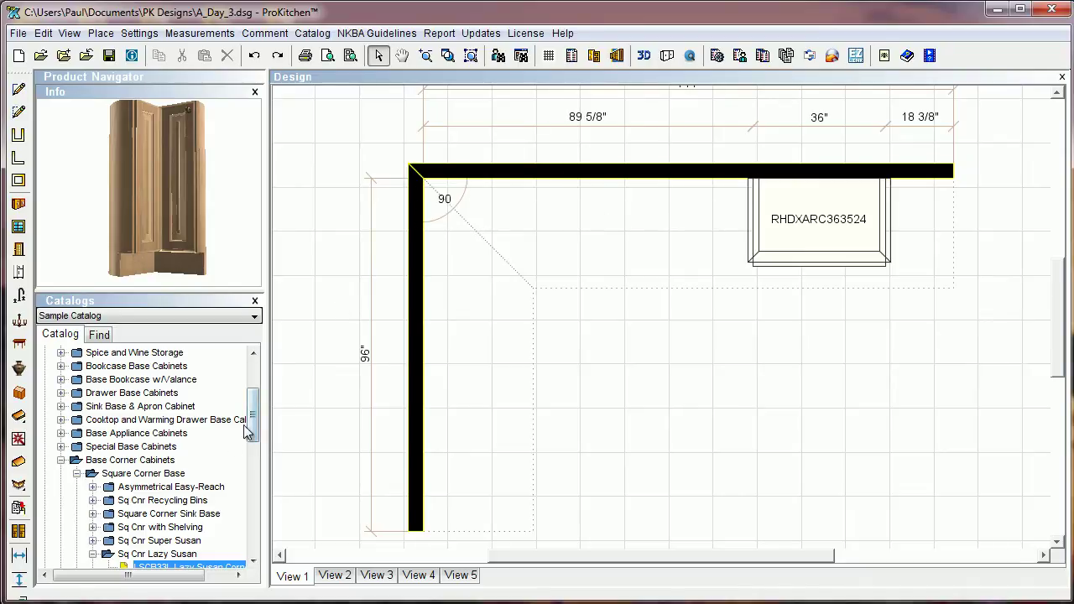
drag(250, 428, 245, 457)
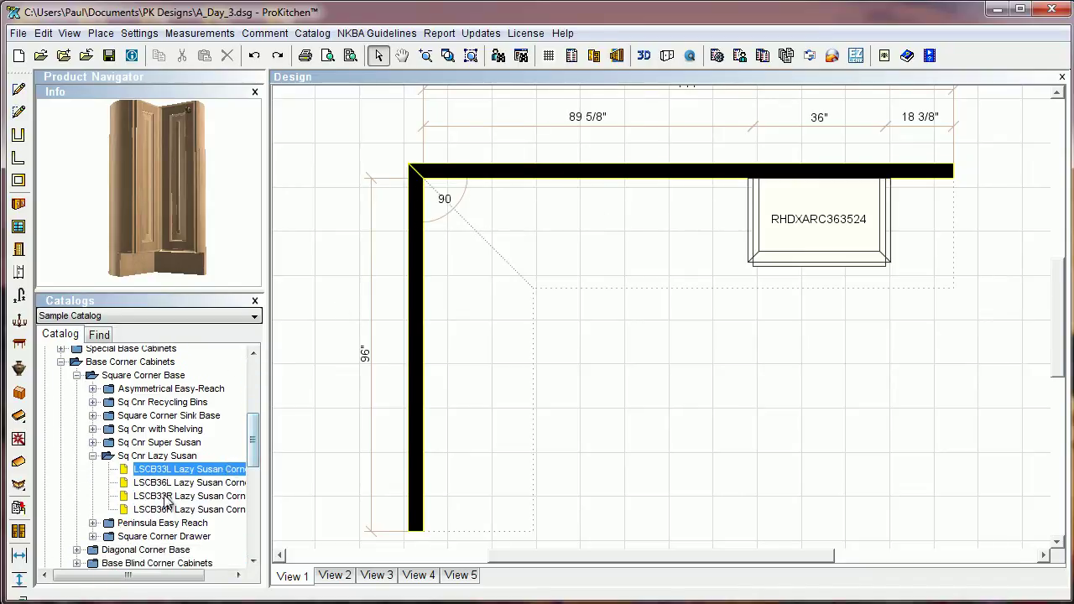
drag(172, 495, 434, 319)
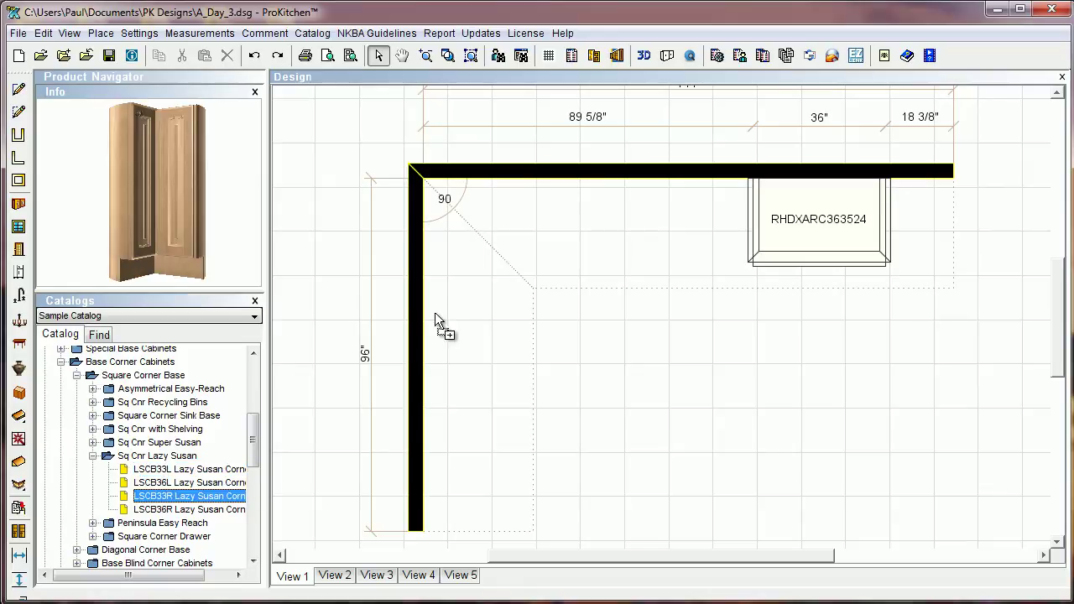
drag(476, 244, 480, 250)
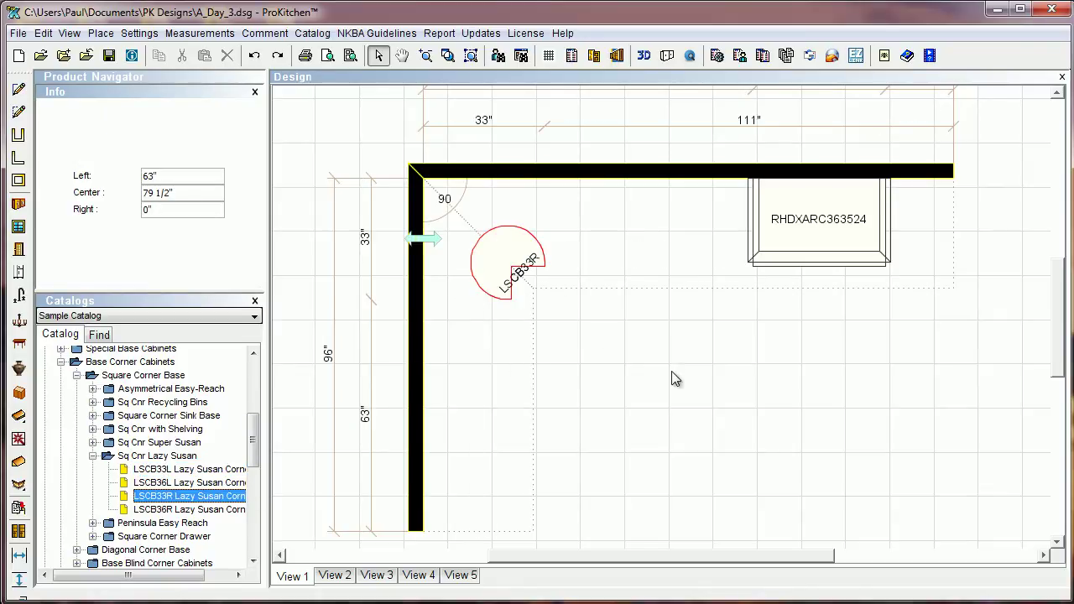
Place one B09L base cabinet on the top wall and one on the left wall
drag(253, 439, 253, 361)
click(74, 393)
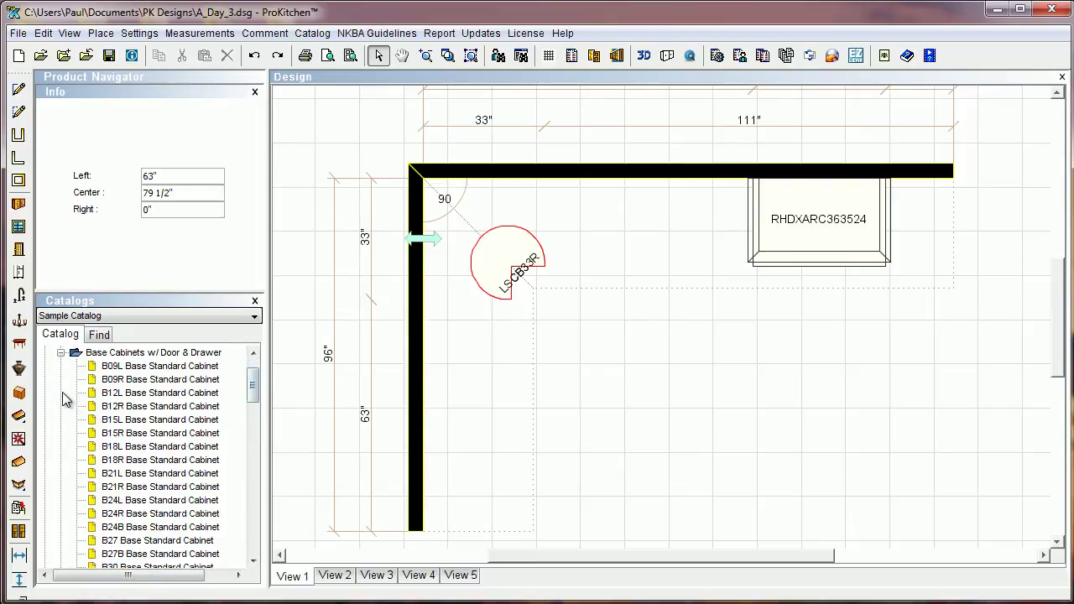
drag(126, 366, 555, 219)
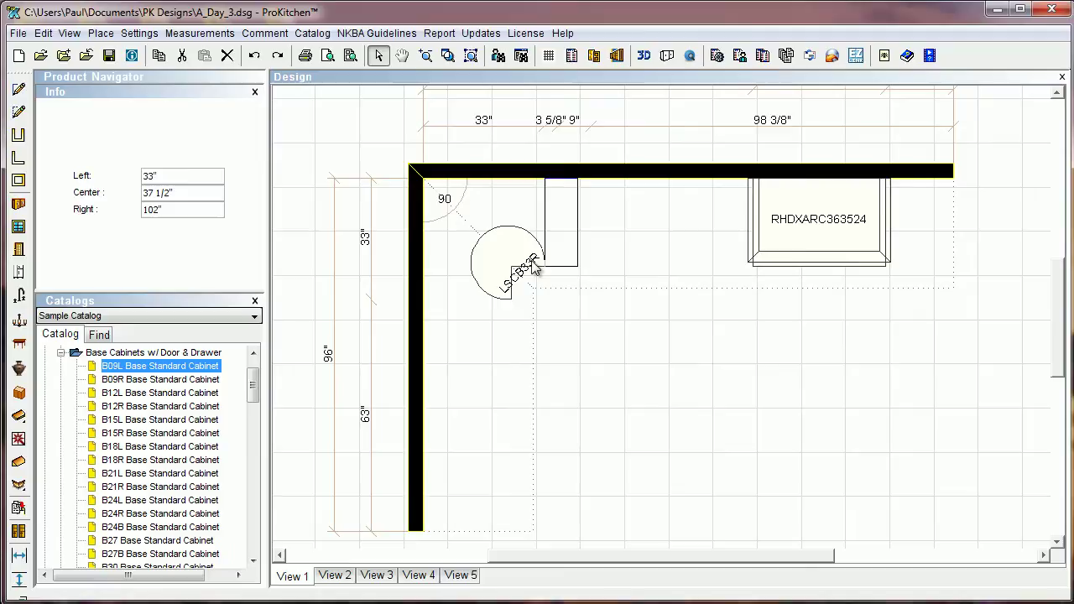
drag(151, 366, 460, 317)
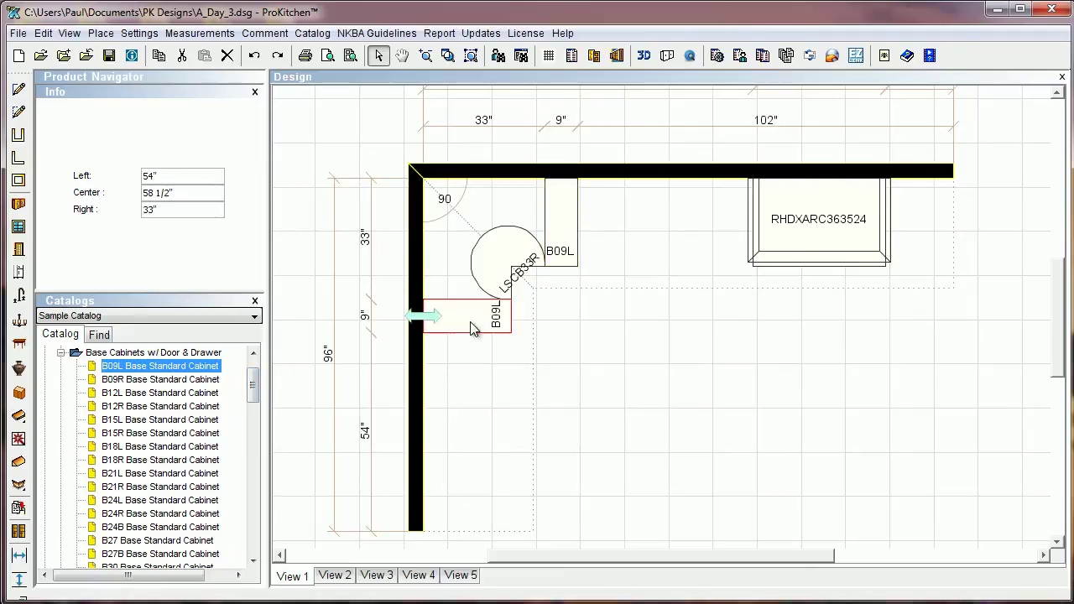
click(608, 380)
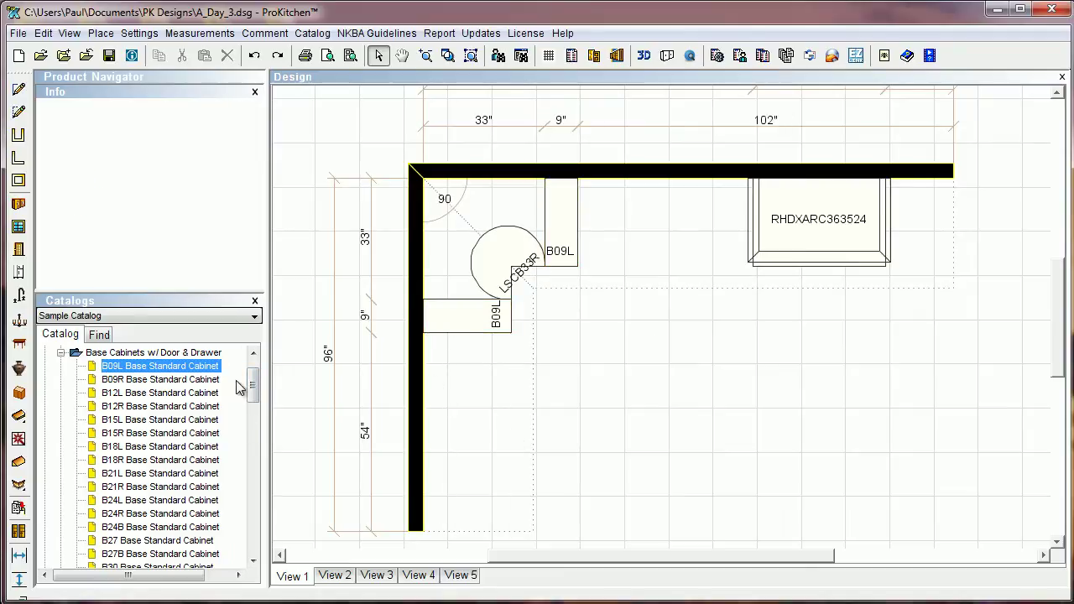
click(60, 354)
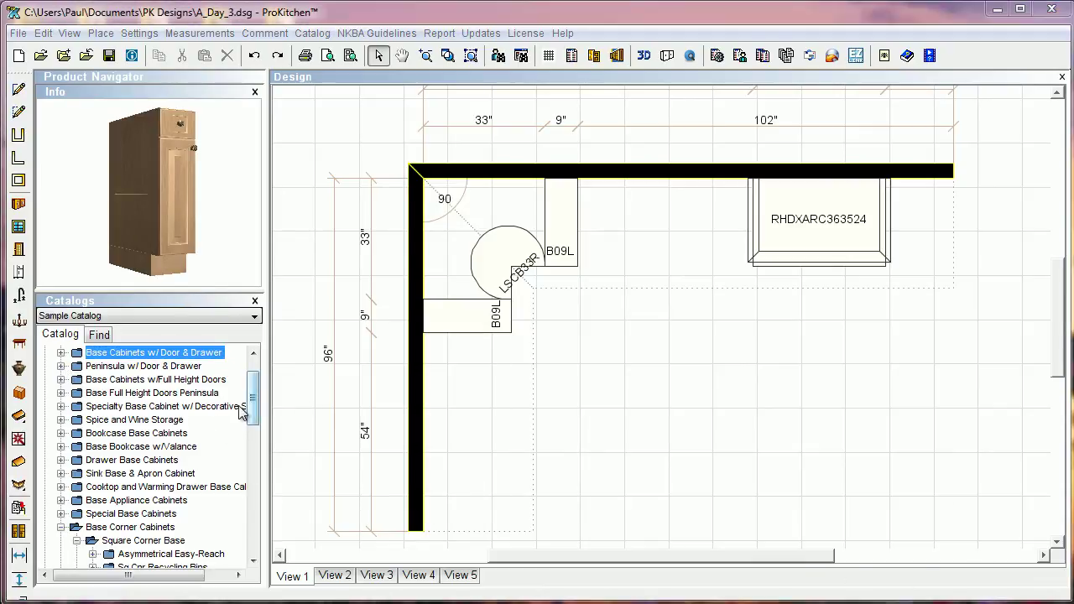
Place a 15" 5DB15 five-drawer base beside the top-wall B09L, leaving 87"
drag(253, 402, 250, 369)
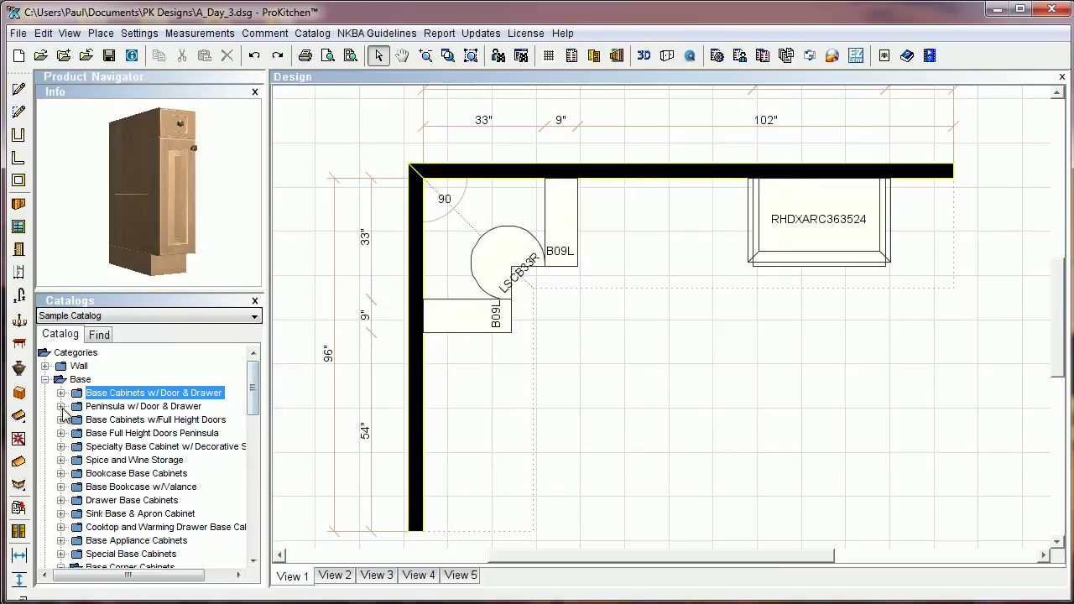
click(60, 500)
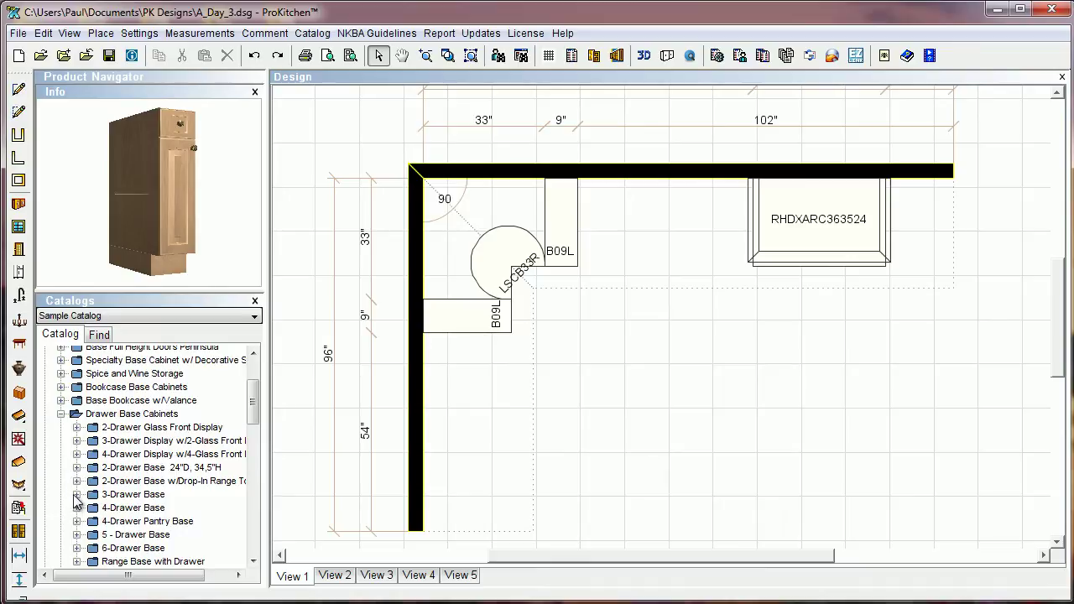
click(76, 534)
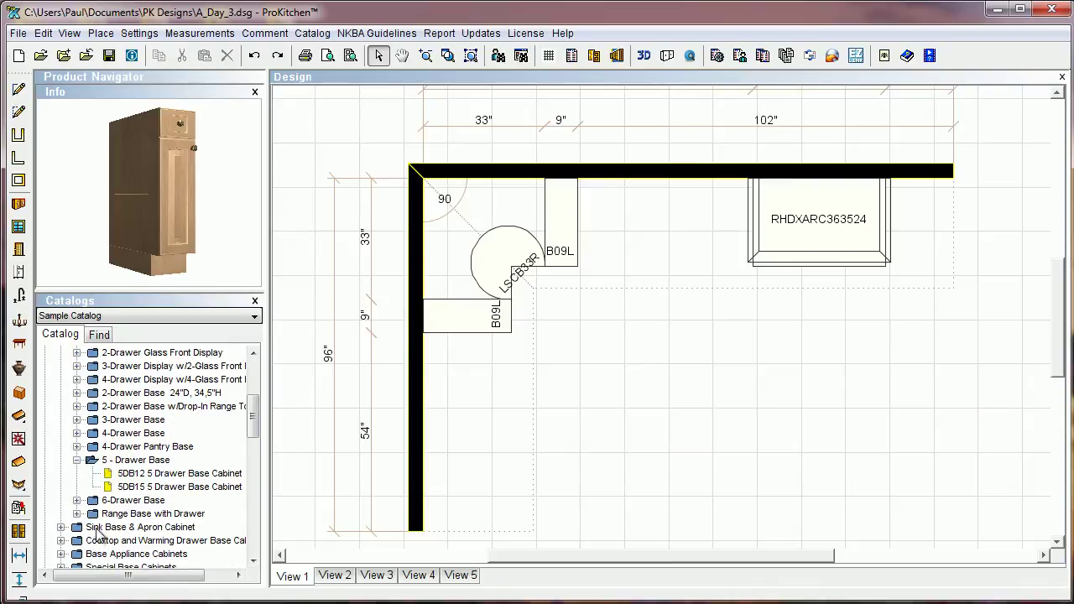
drag(151, 486, 579, 264)
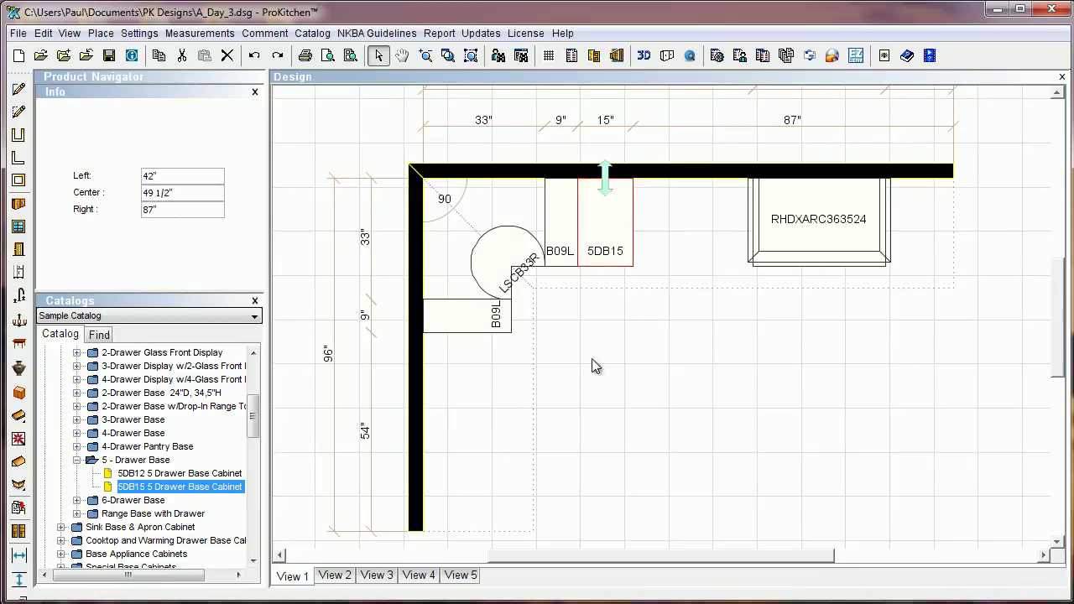
right_click(613, 241)
mouse_move(654, 264)
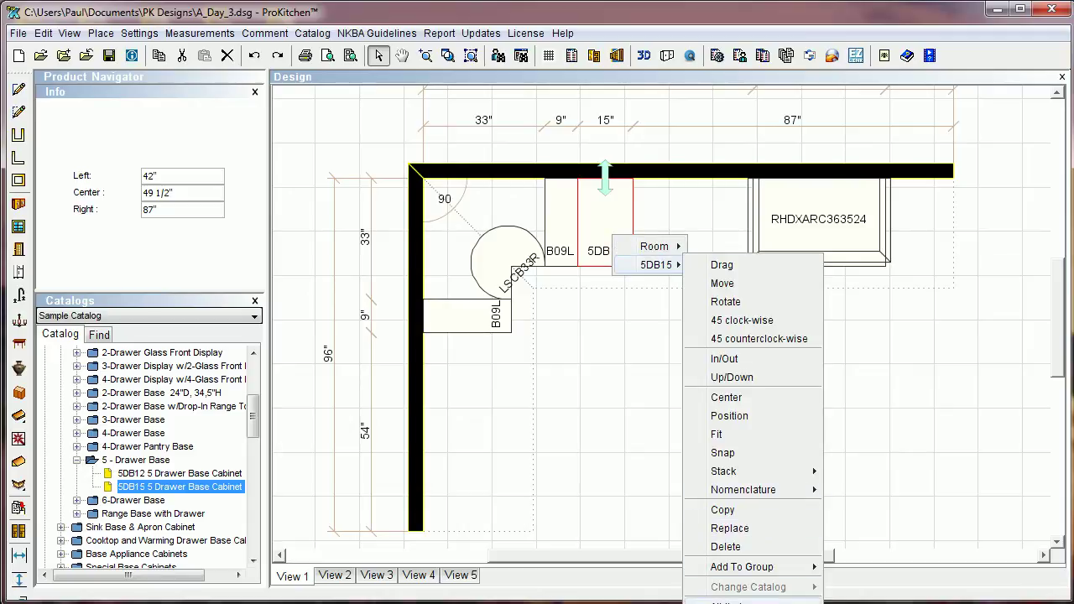
Lower the 5DB15 cabinet height to 25 1/2" in its Attributes and confirm
key(Escape)
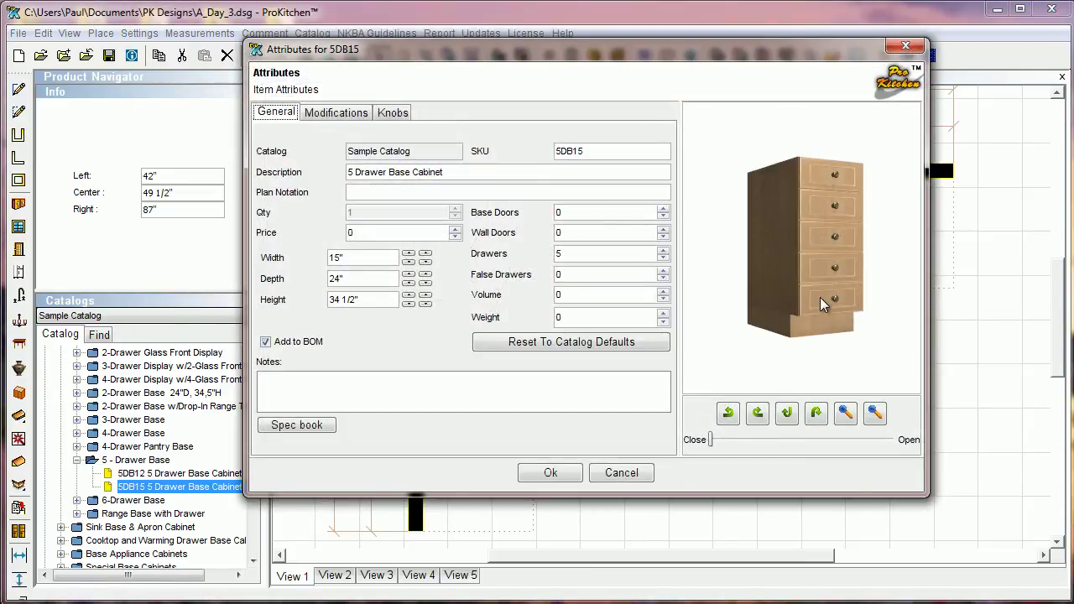
click(406, 305)
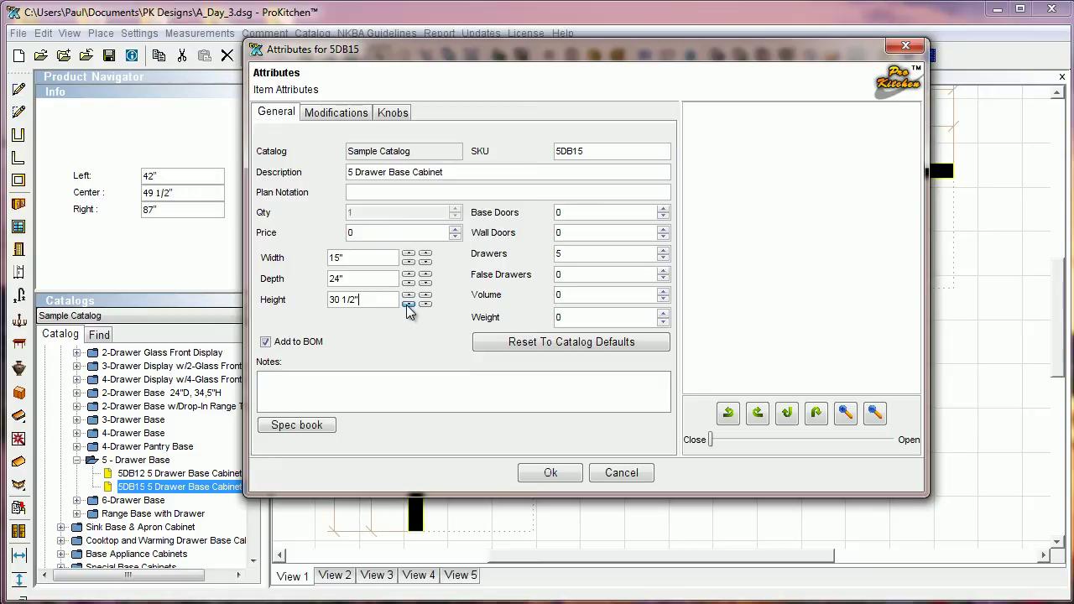
click(406, 304)
click(407, 305)
click(407, 305)
click(407, 305)
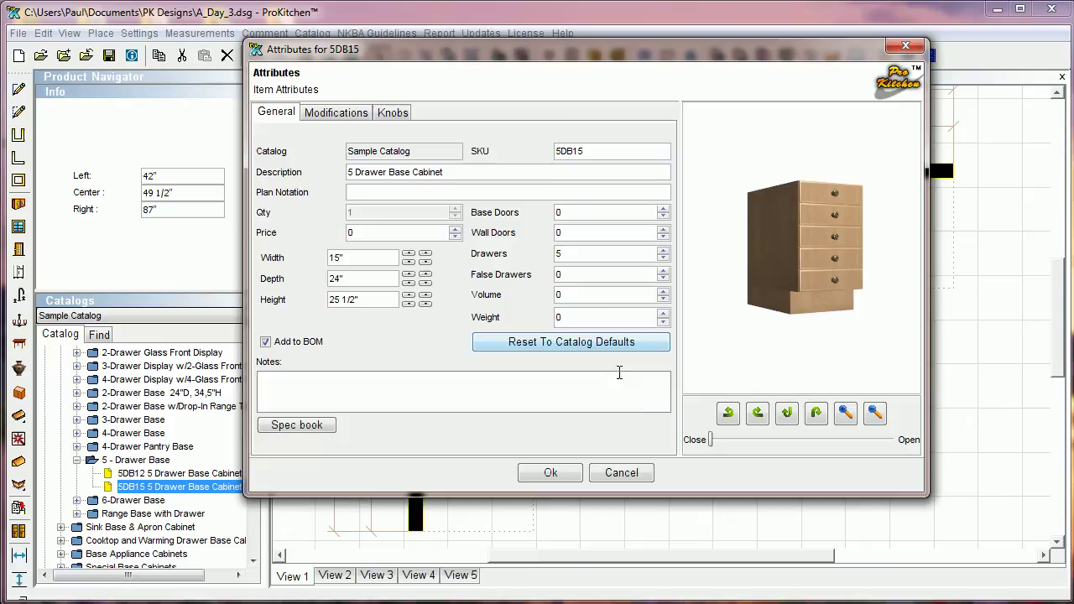
click(552, 472)
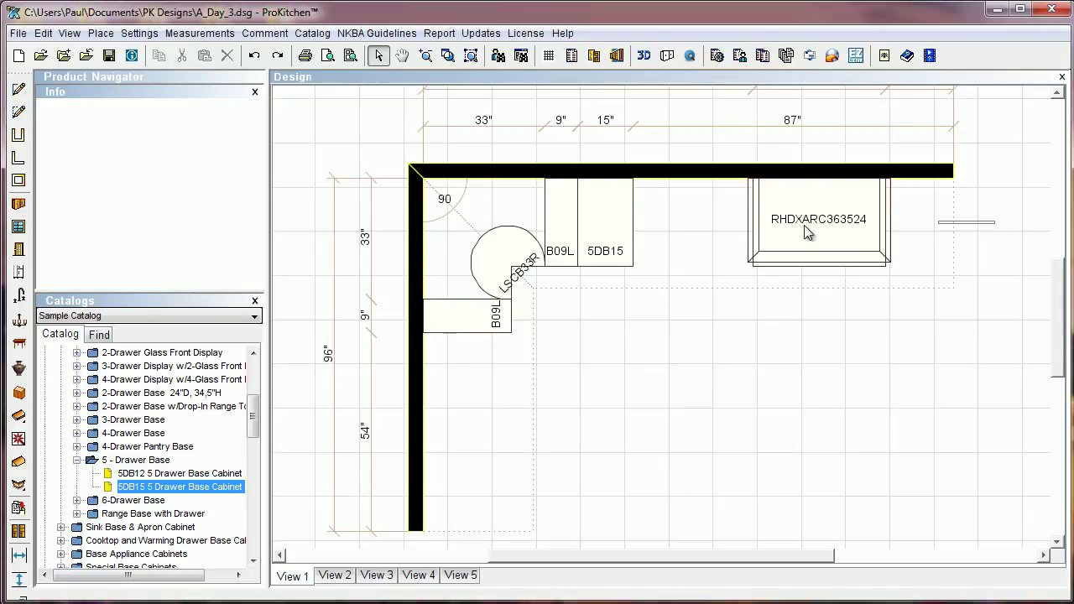
Window-select all cabinets and the RHDXARC363524 hood, then delete them
drag(995, 221, 466, 328)
right_click(466, 323)
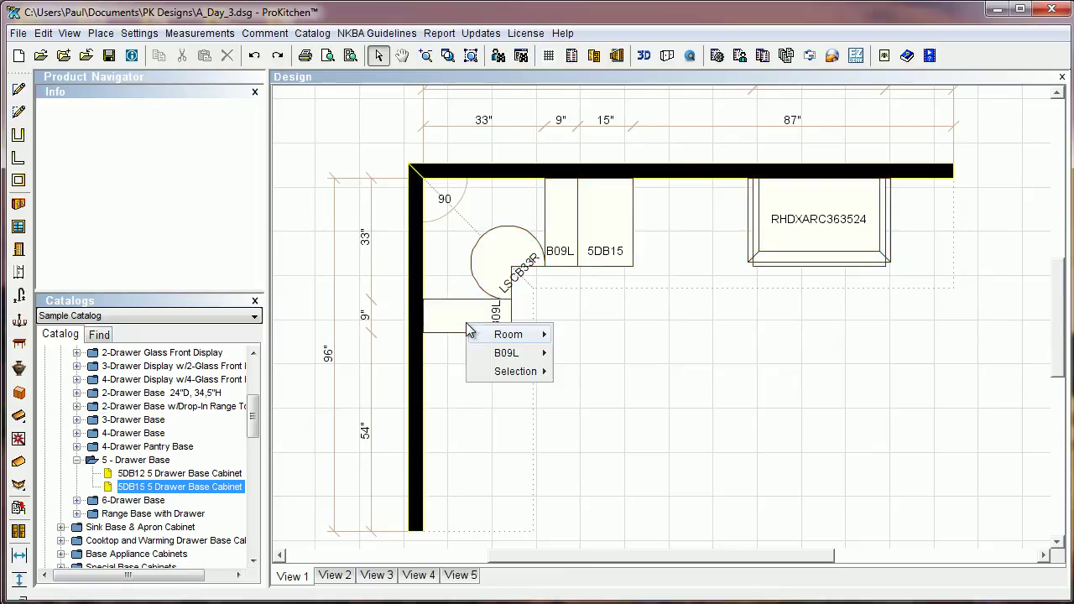
mouse_move(509, 374)
click(598, 431)
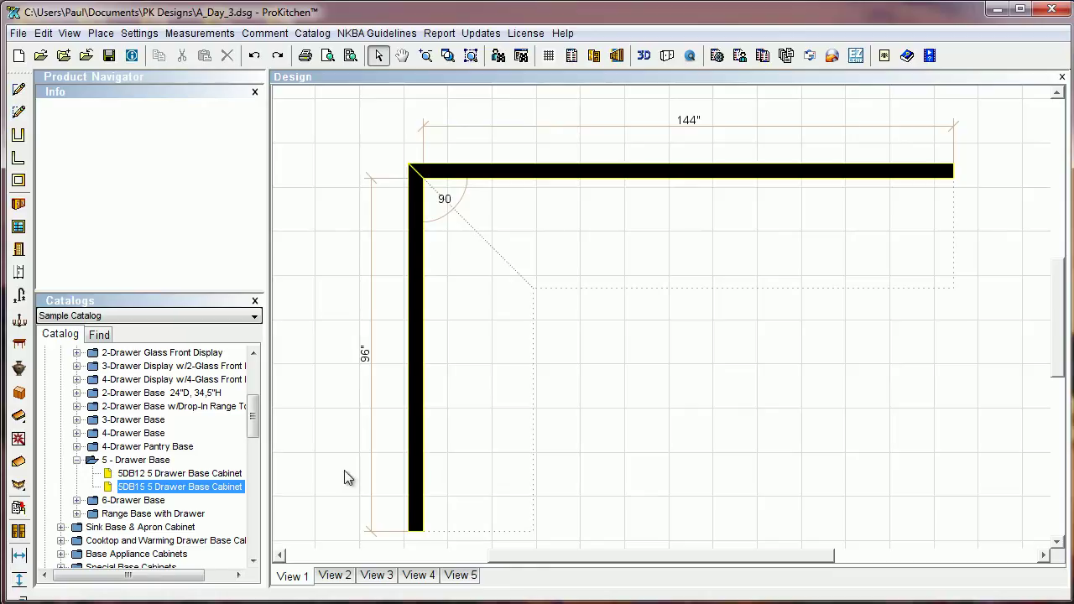
Switch the catalog to the Jenn-Air appliance catalog
click(147, 316)
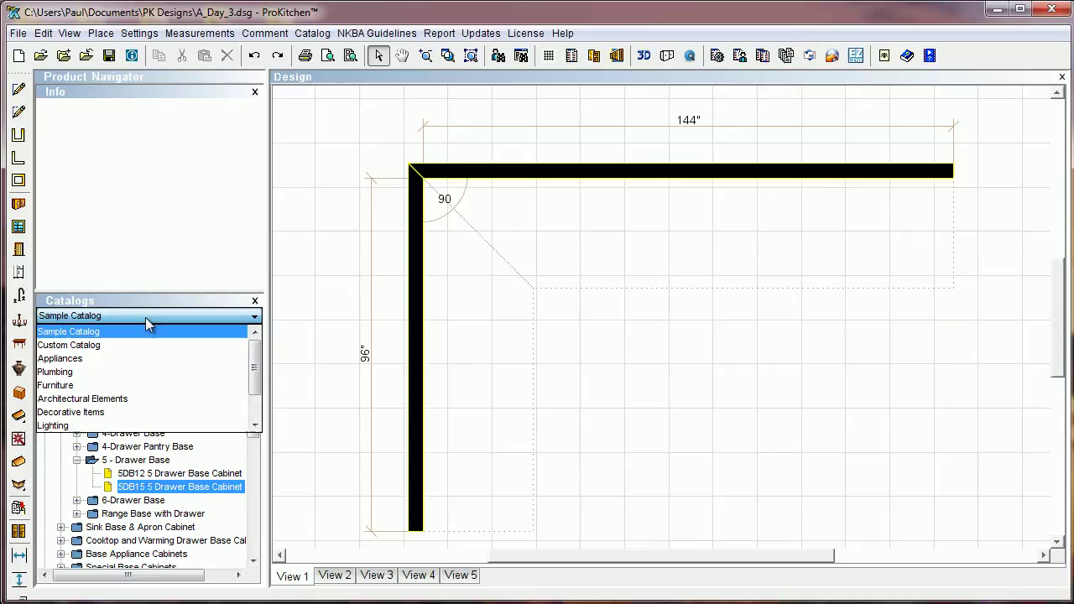
click(717, 440)
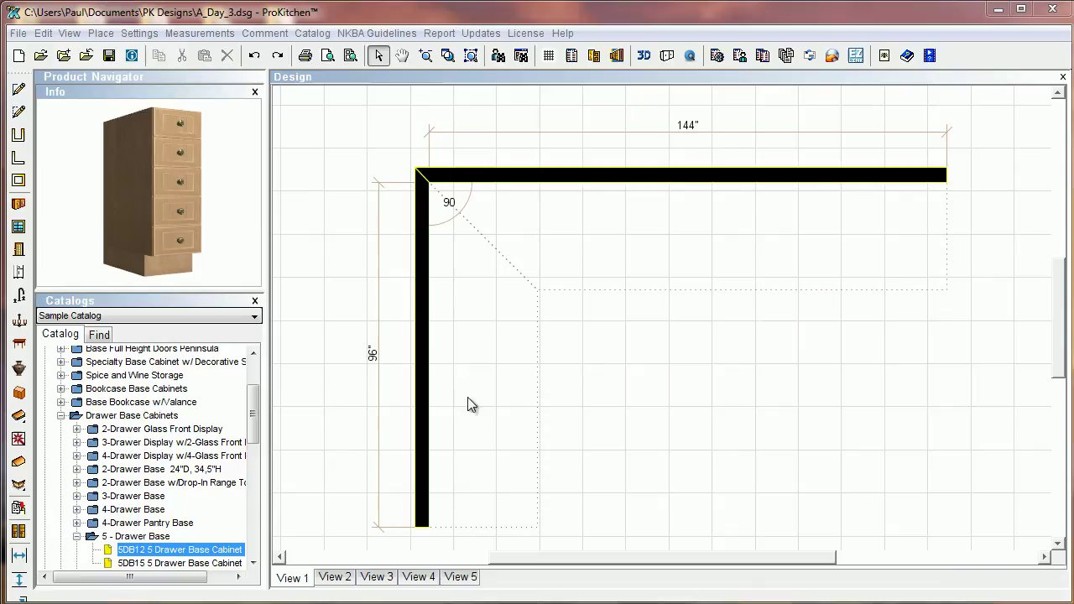
click(90, 318)
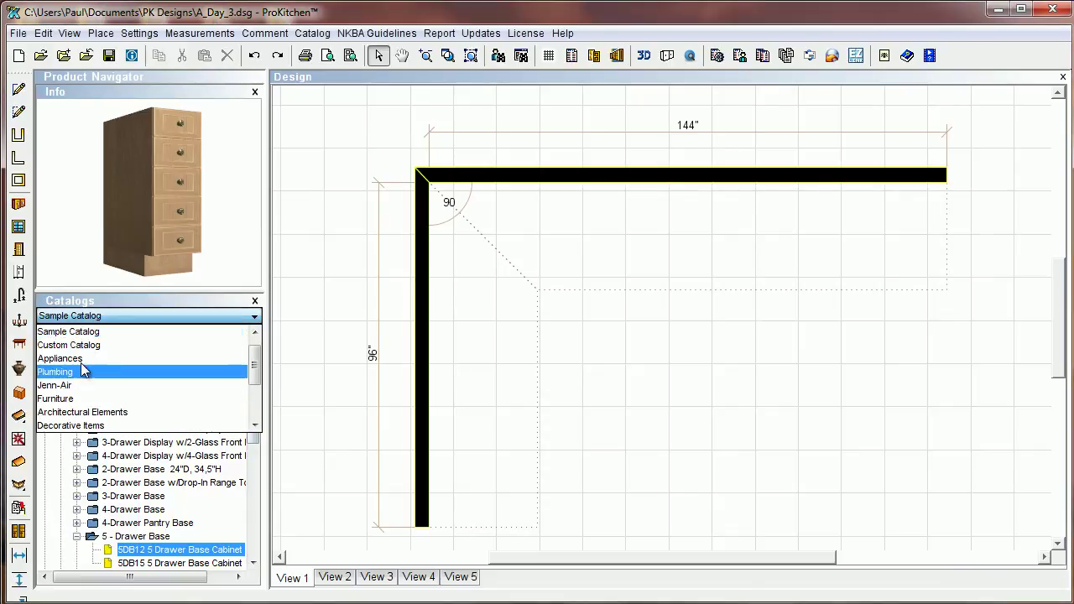
click(64, 386)
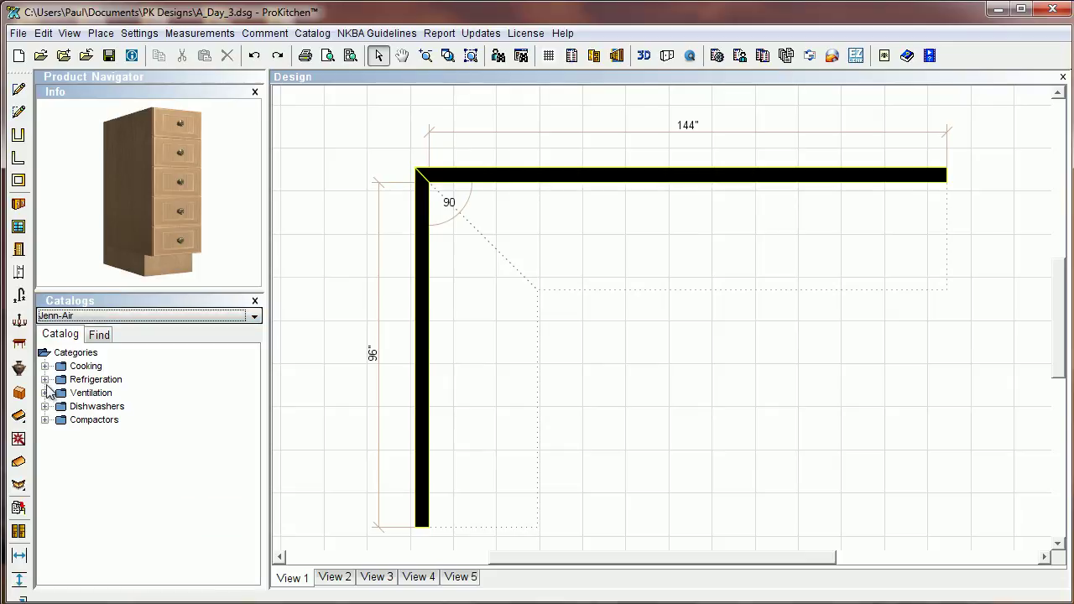
Place the JDRP430WP Jenn-Air range against the top wall
click(46, 366)
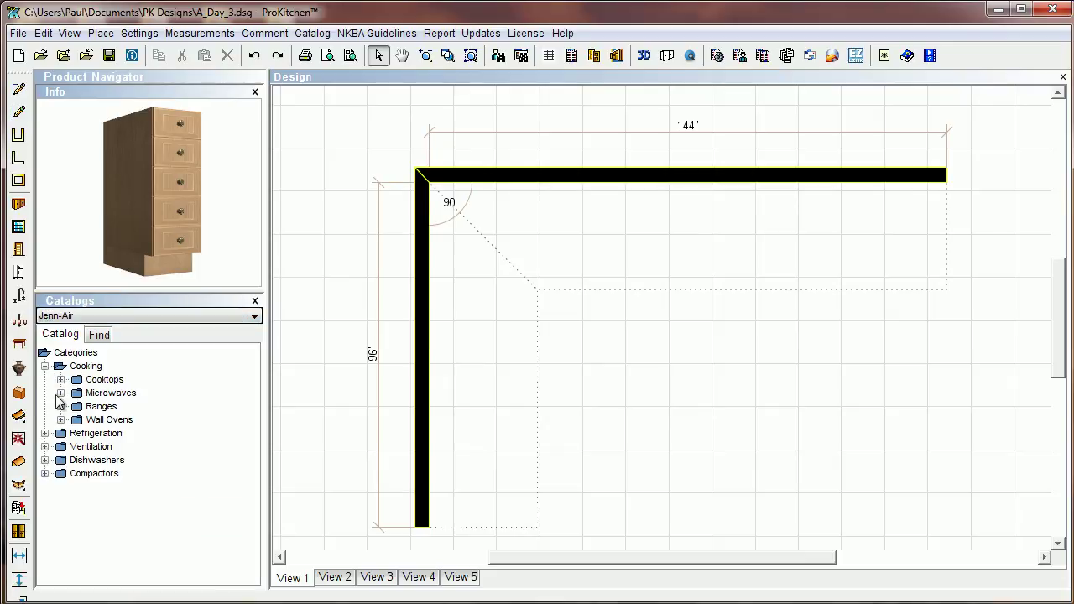
click(60, 406)
drag(147, 367, 790, 254)
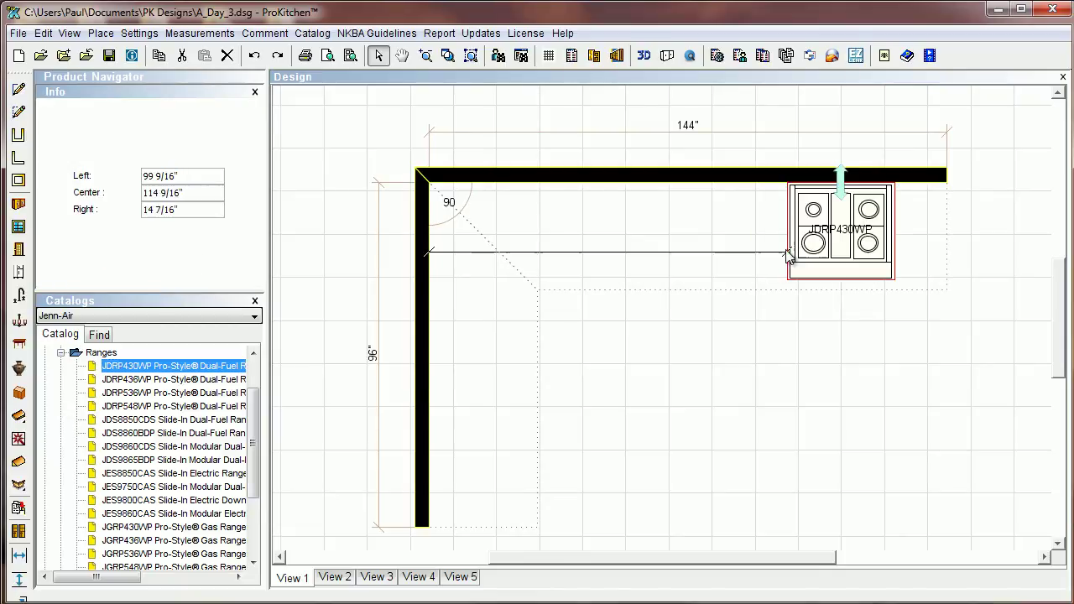
click(62, 353)
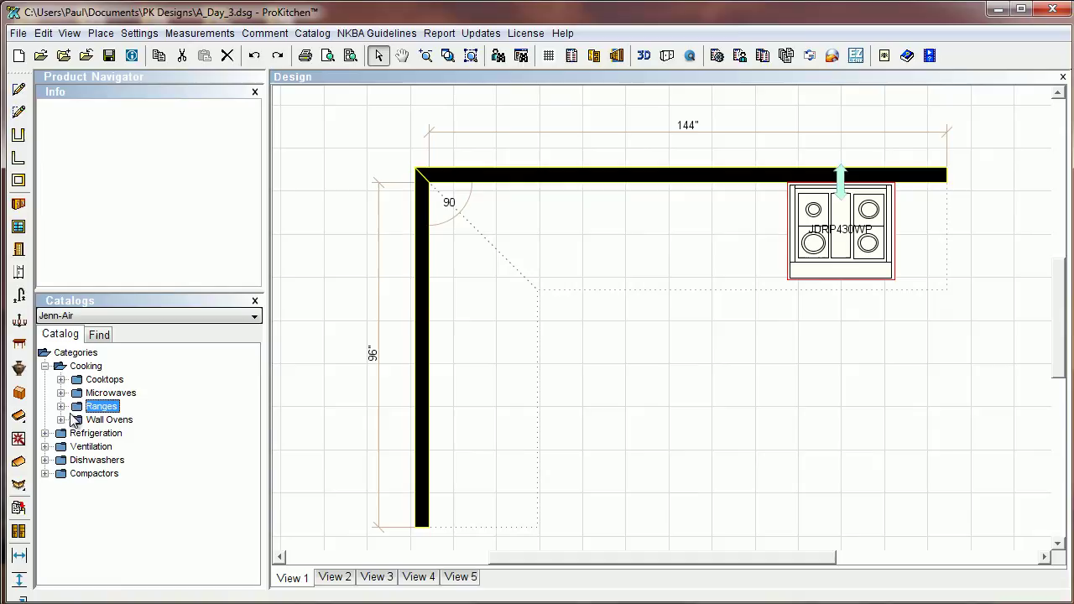
Add the JDB8200AWS dishwasher and JB36NXFXLW refrigerator along the top wall
click(45, 459)
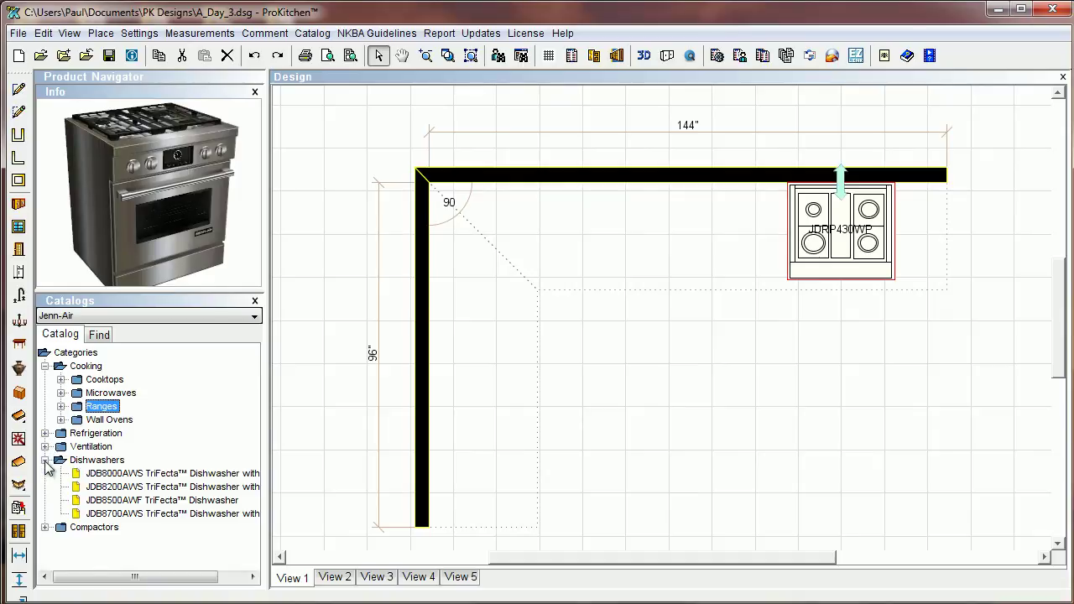
click(107, 488)
drag(107, 488, 650, 269)
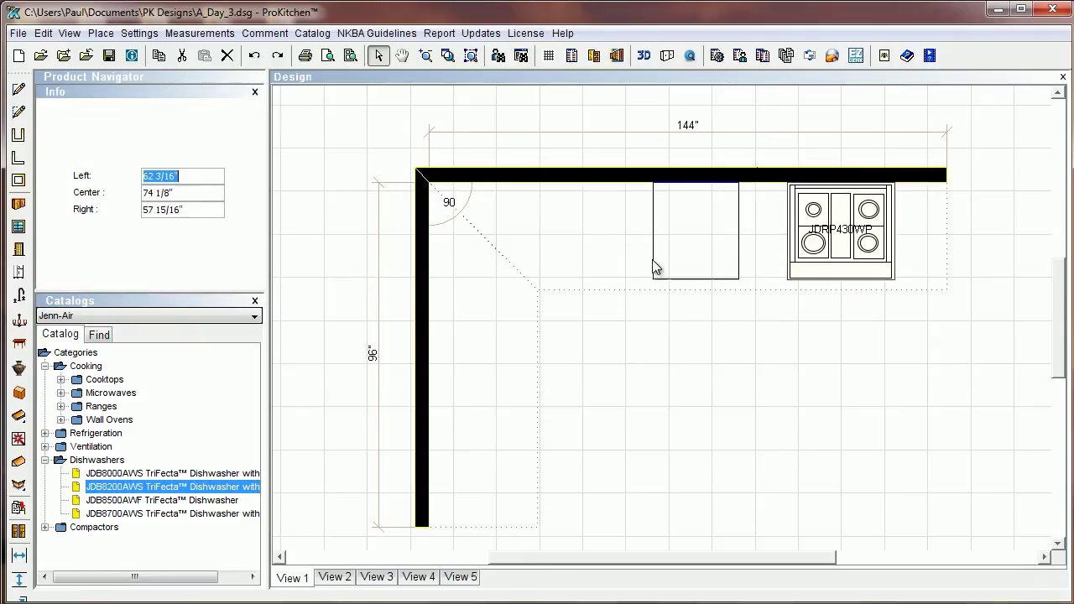
click(46, 434)
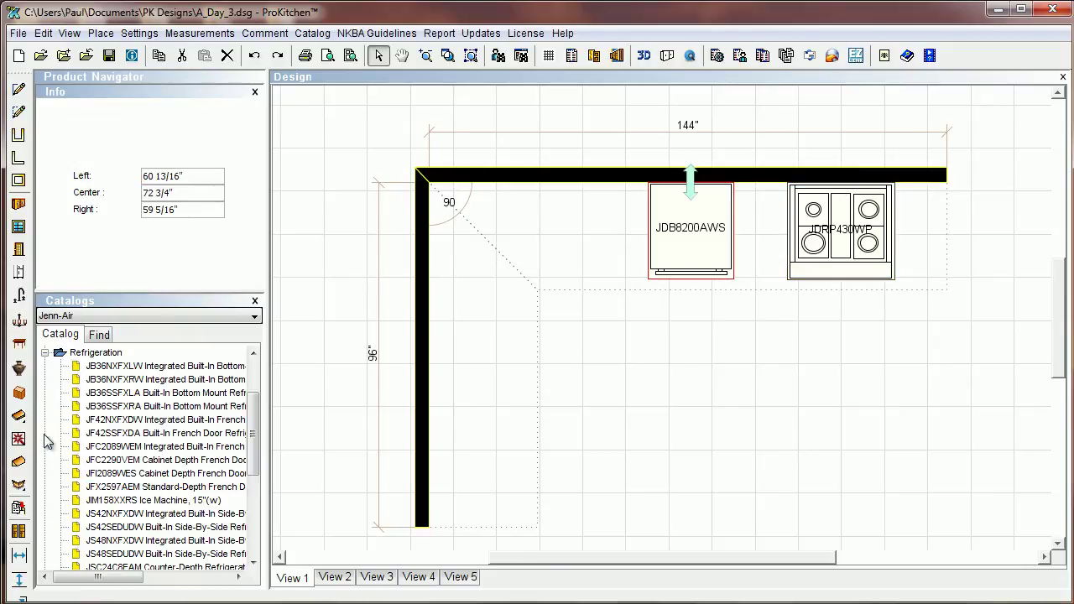
click(133, 368)
drag(142, 376, 493, 249)
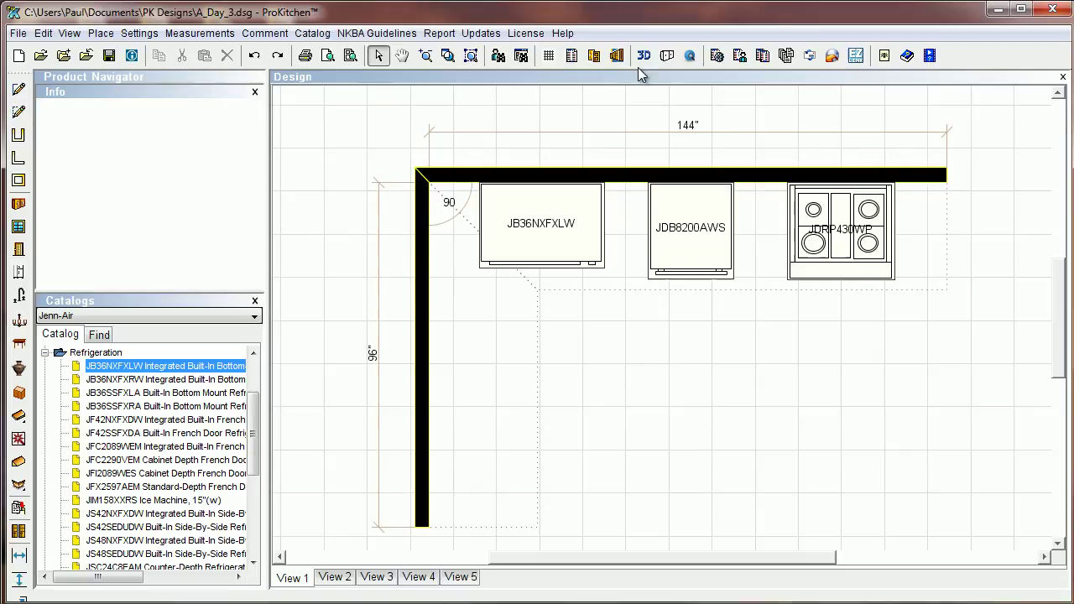
click(663, 59)
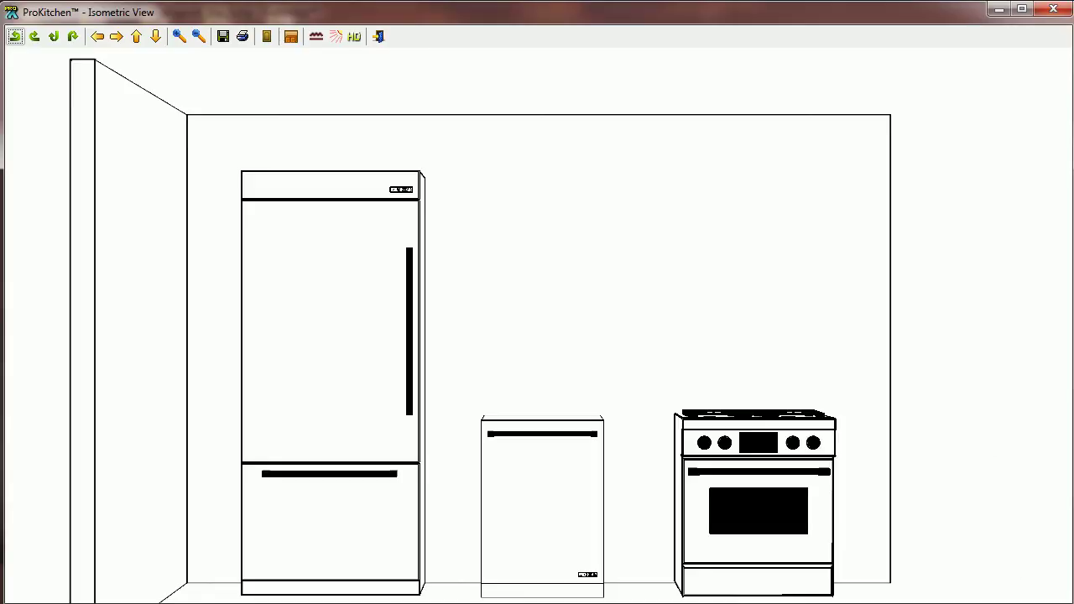
click(1053, 9)
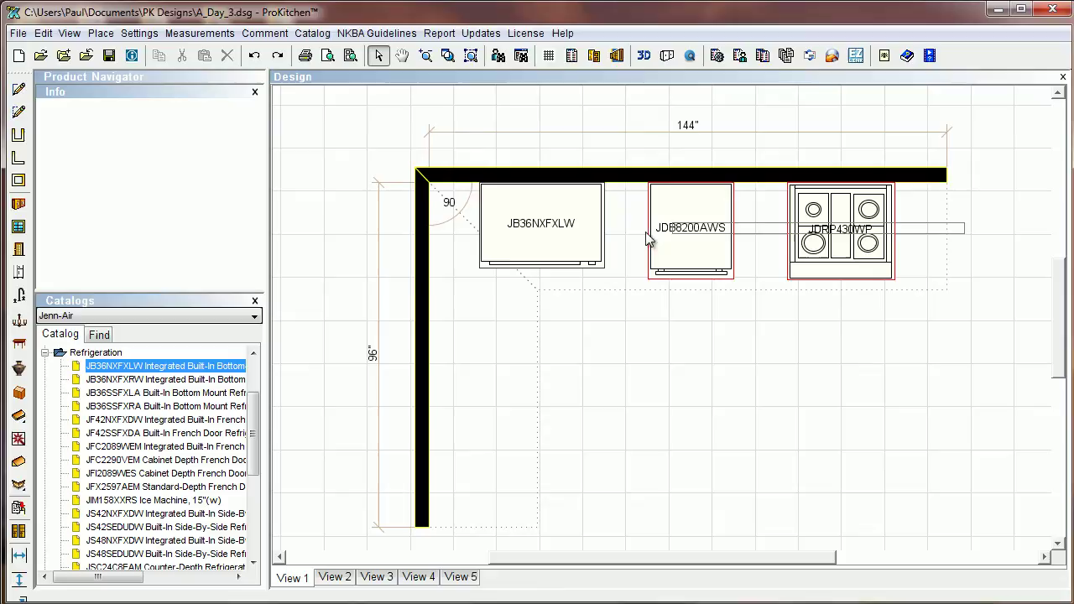
Delete the three selected Jenn-Air appliances from the plan
right_click(566, 233)
mouse_move(618, 278)
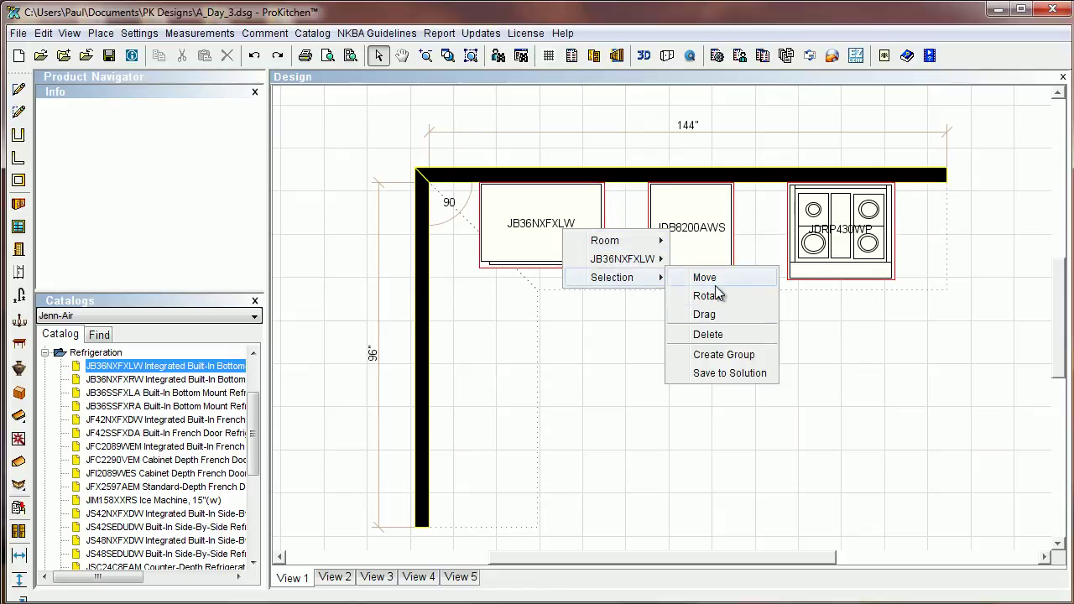
click(707, 334)
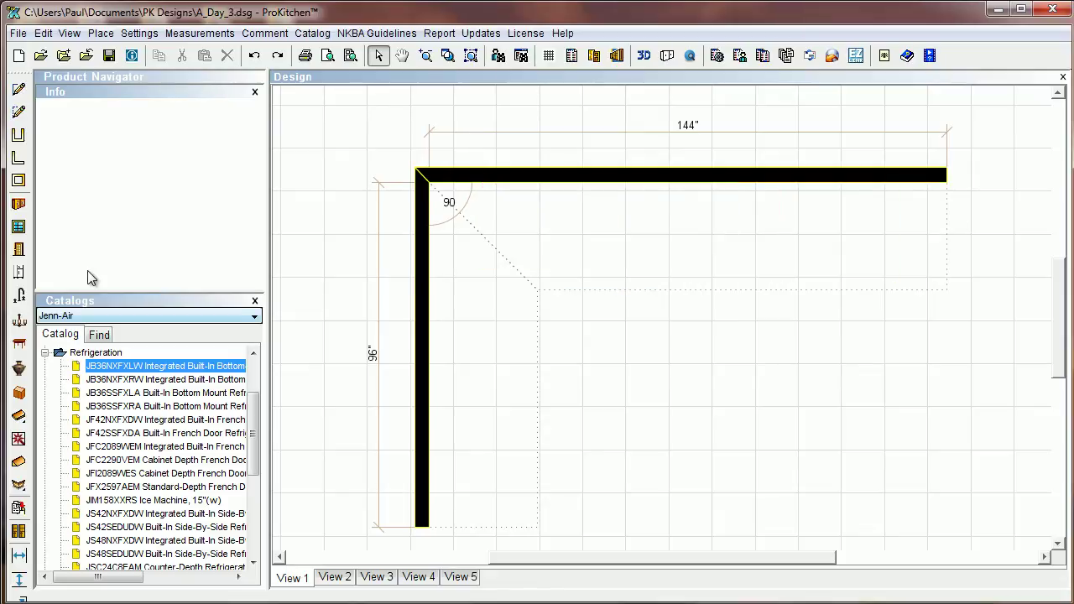
Place the RG-DR-30-S 30" stainless dual-fuel range on the top wall and check it in isometric view
click(21, 272)
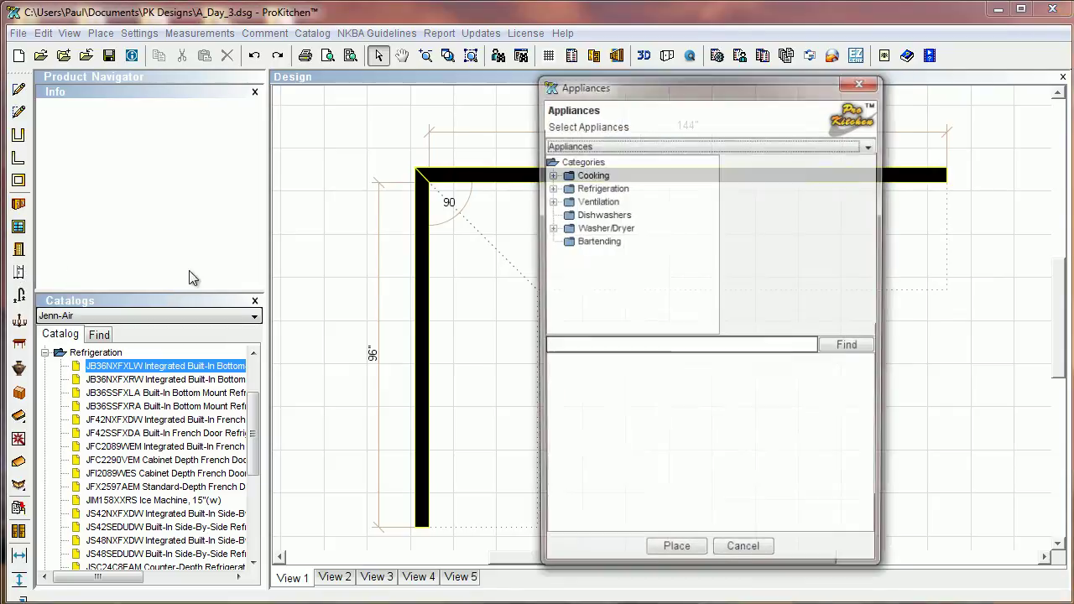
click(550, 174)
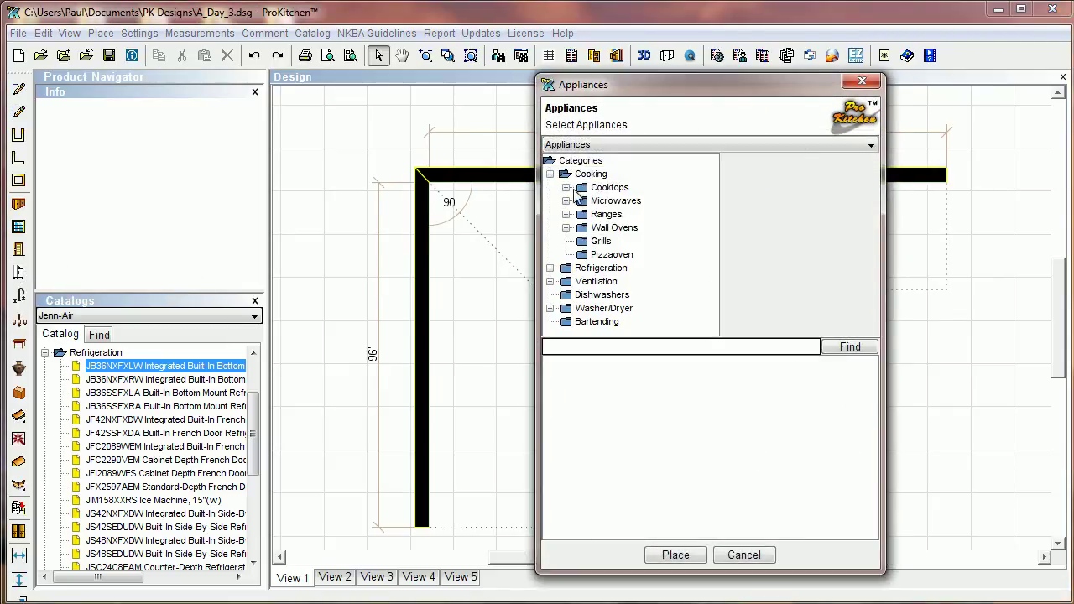
click(566, 215)
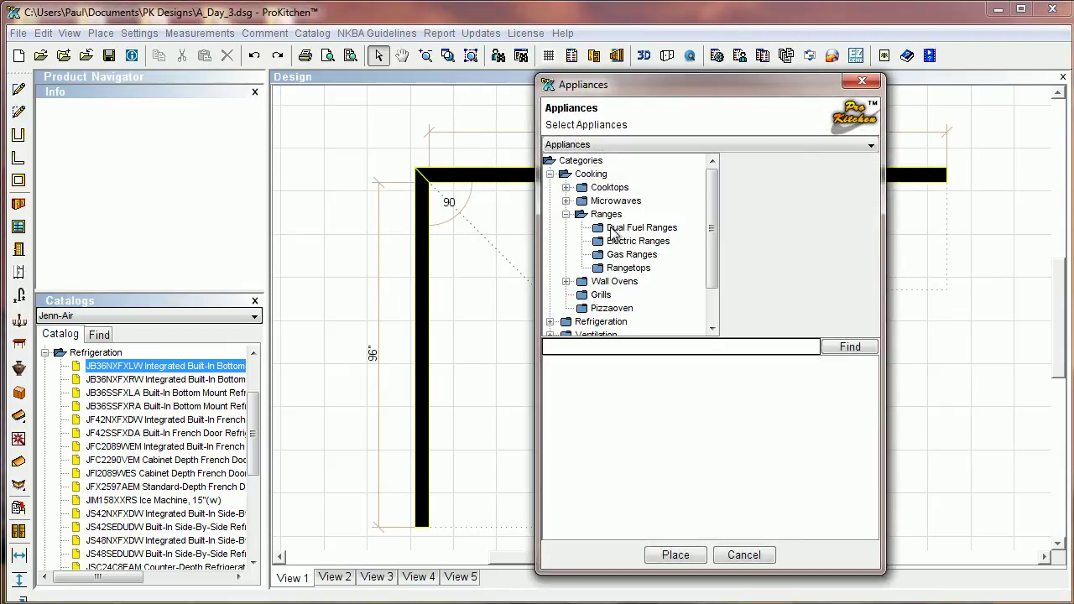
click(606, 229)
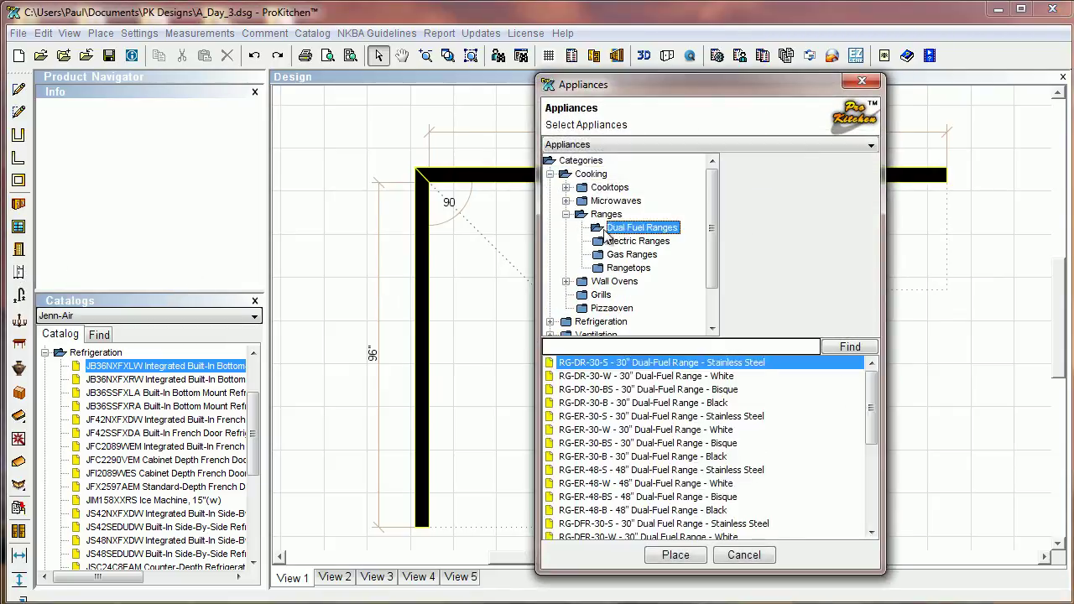
click(683, 556)
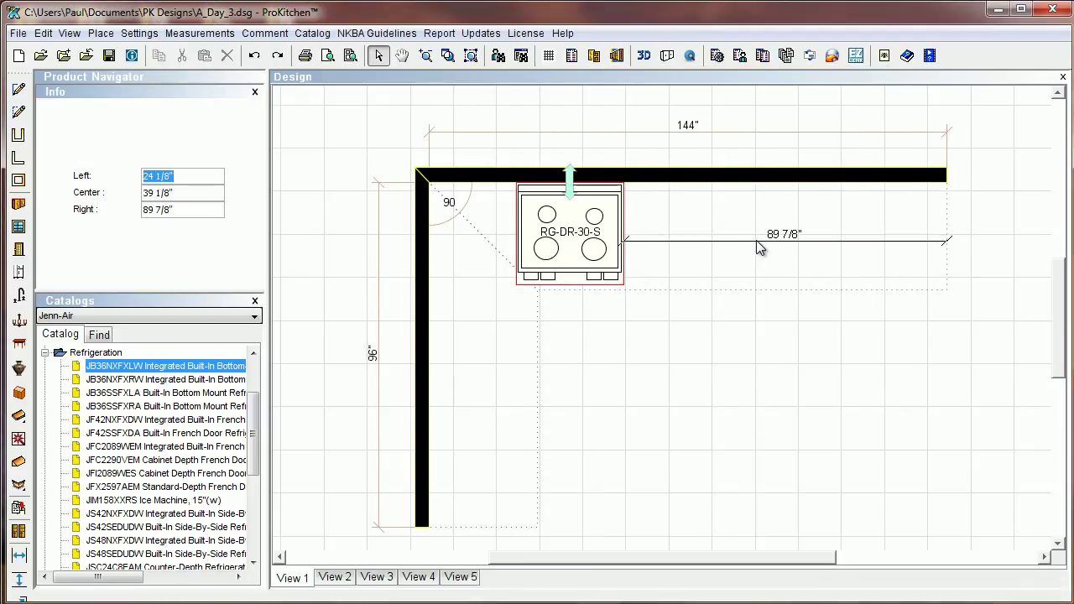
click(756, 240)
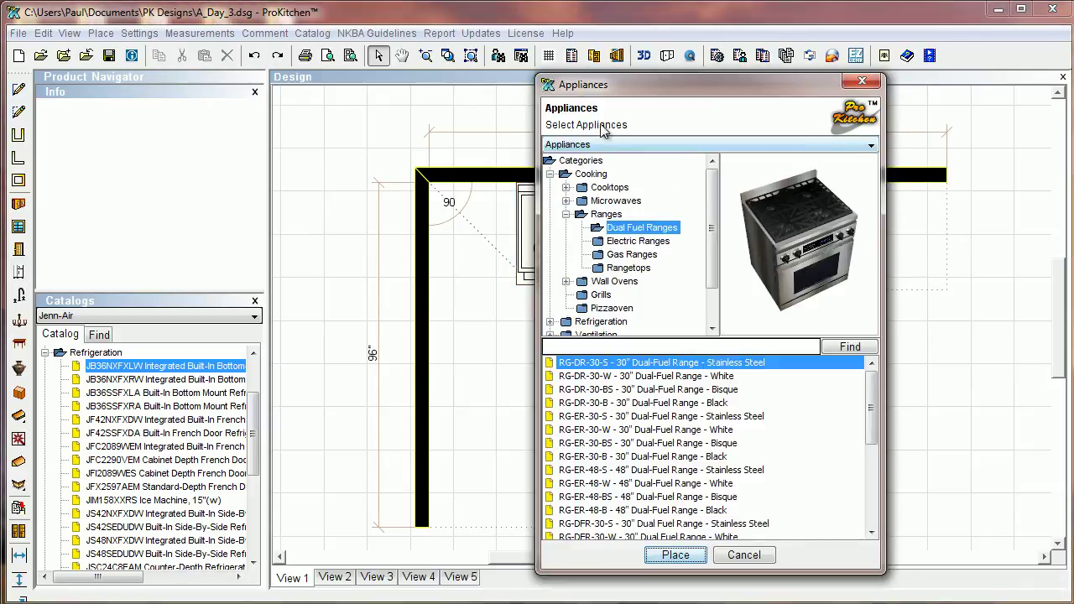
click(744, 554)
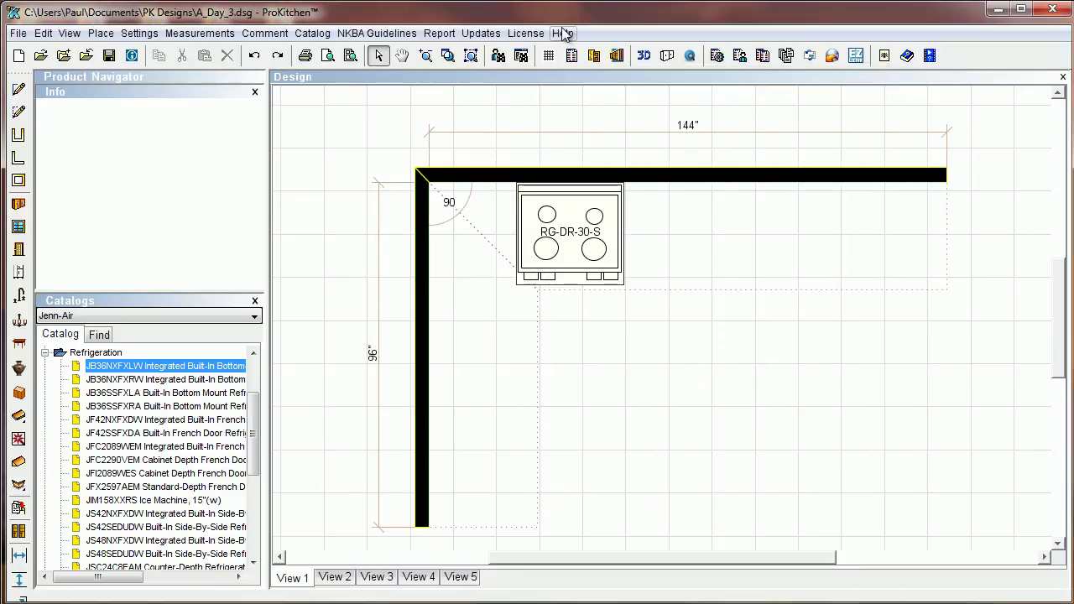
click(643, 57)
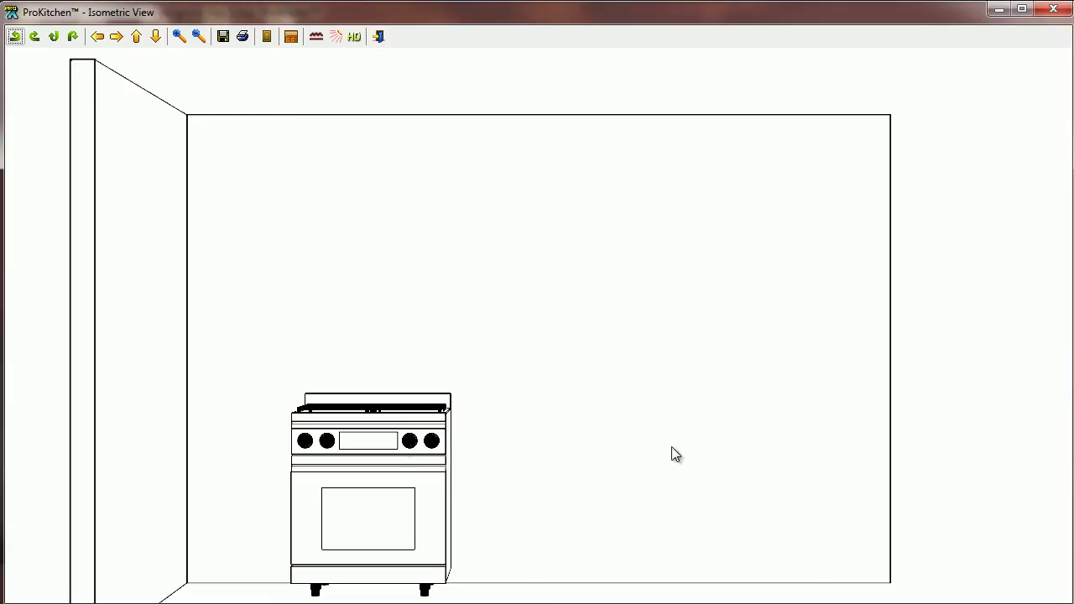
click(1052, 9)
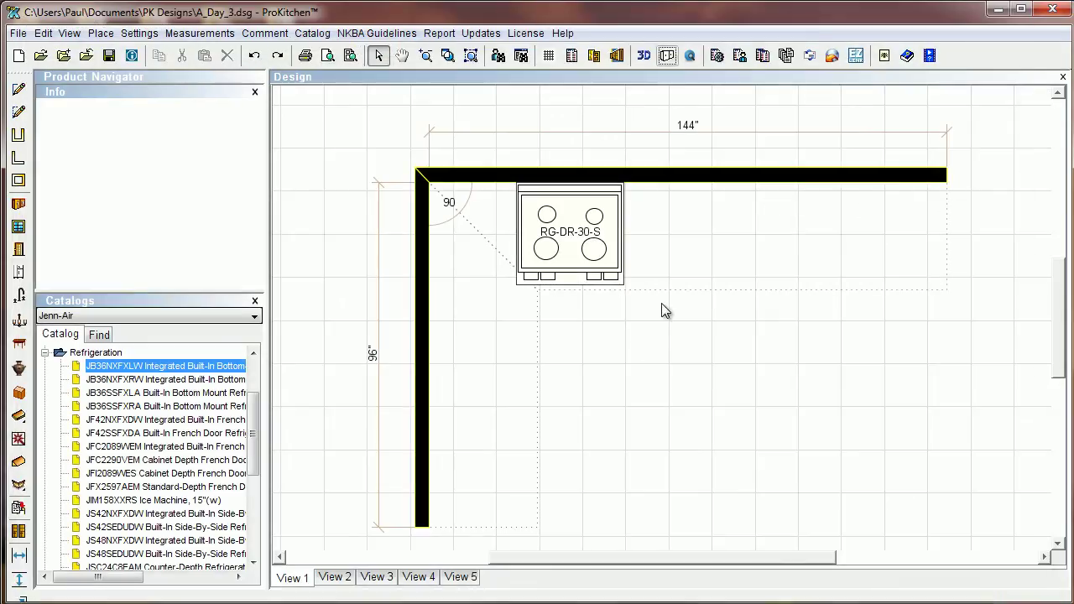
Browse the product catalog list and keep Jenn-Air as the current catalog
click(99, 315)
scroll(86, 388, down, 2)
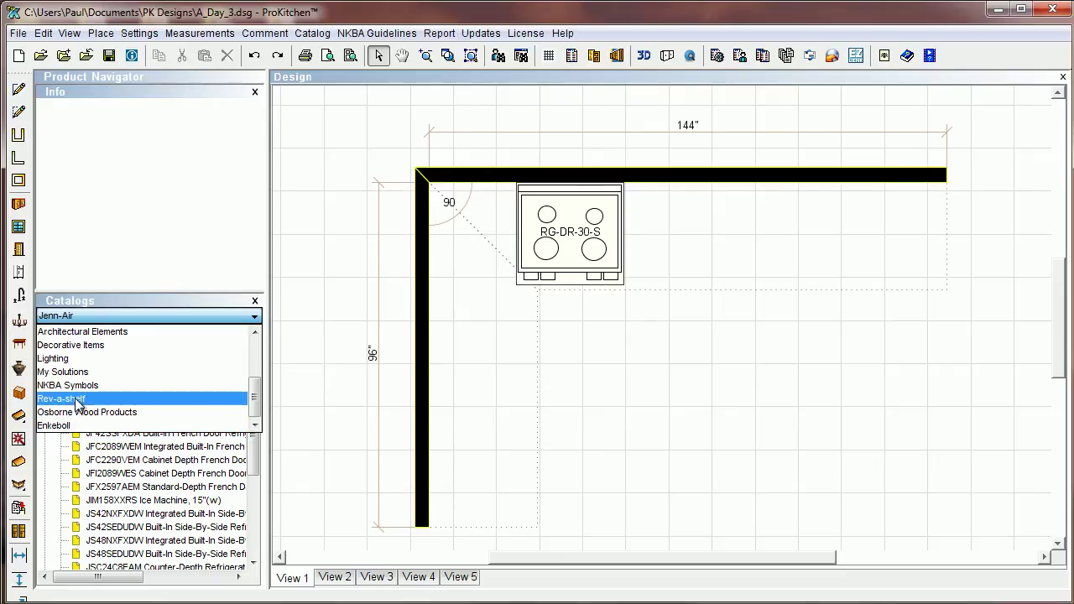
scroll(77, 398, up, 1)
scroll(75, 395, up, 1)
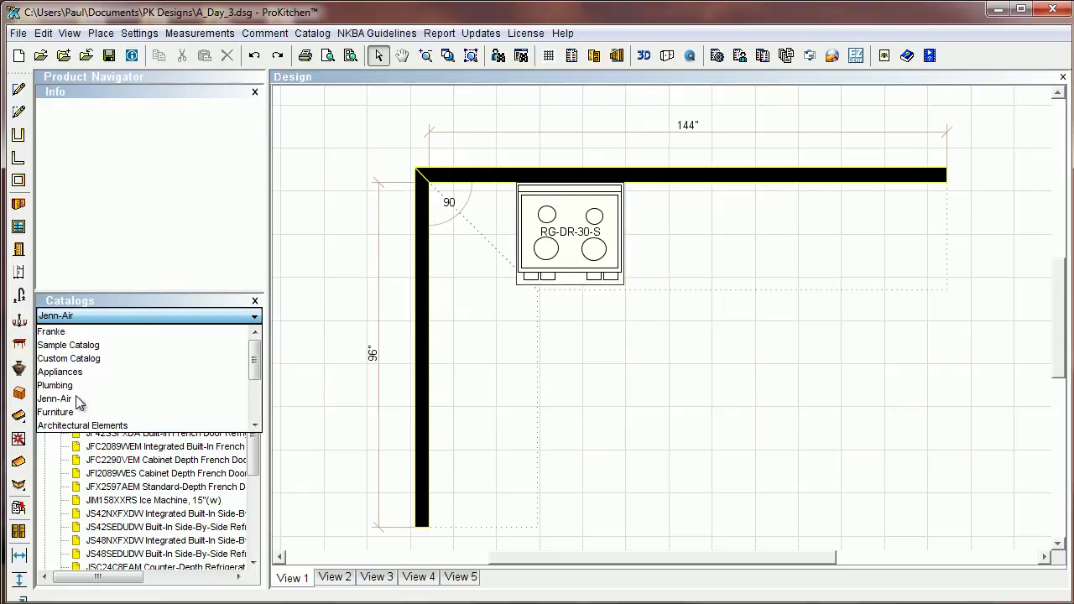
click(759, 432)
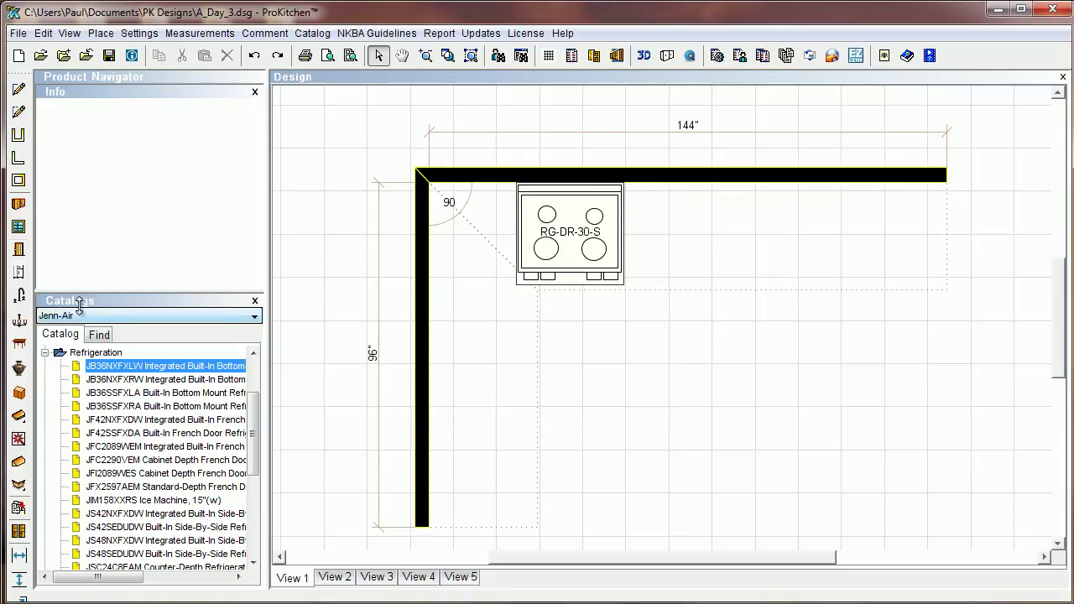
Open the Appliances selection dialog, check its catalog list, and cancel it
click(18, 272)
click(608, 145)
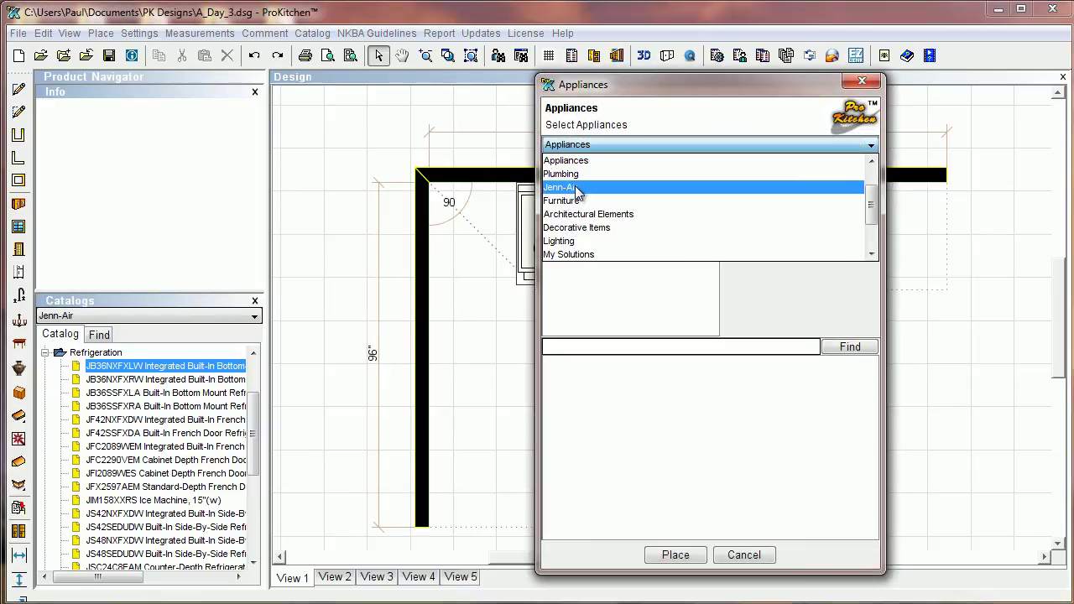
click(741, 558)
click(741, 558)
Switch the catalog to Sample Catalog and select the RG-DR-30-S range
click(99, 317)
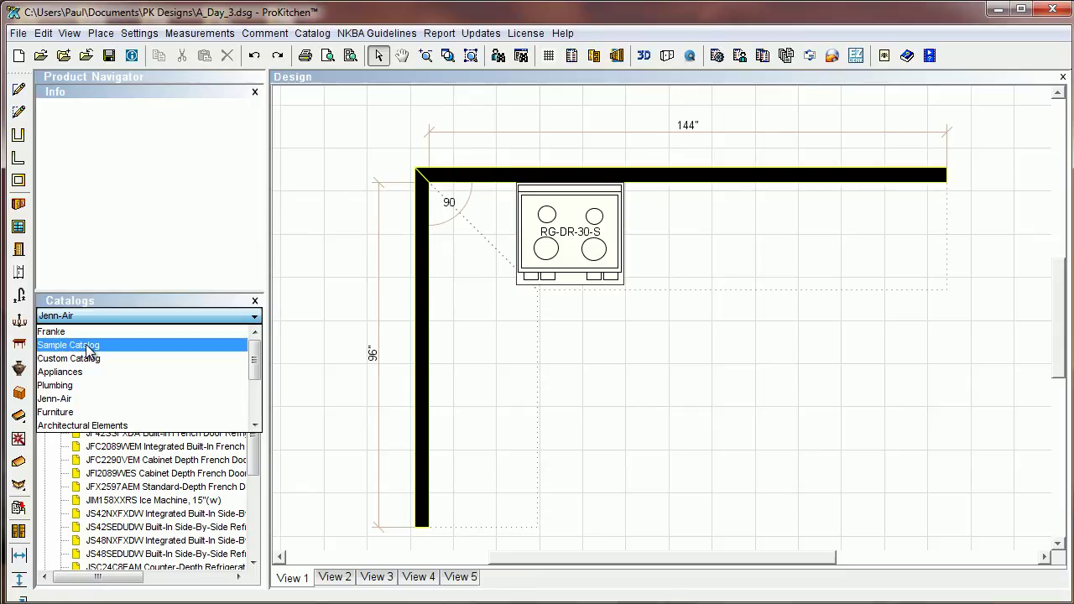
click(90, 347)
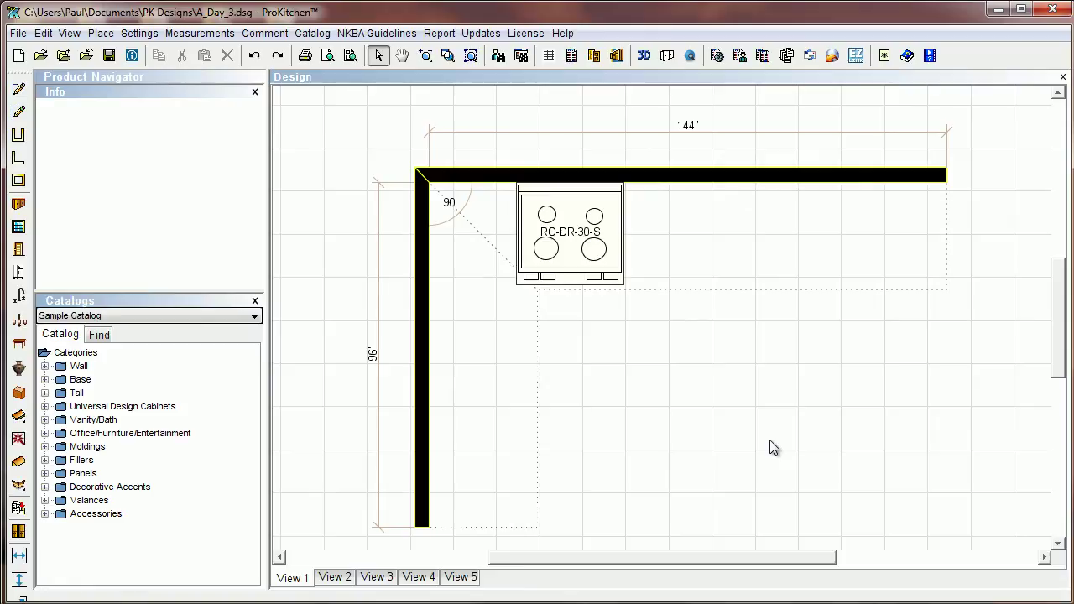
click(585, 256)
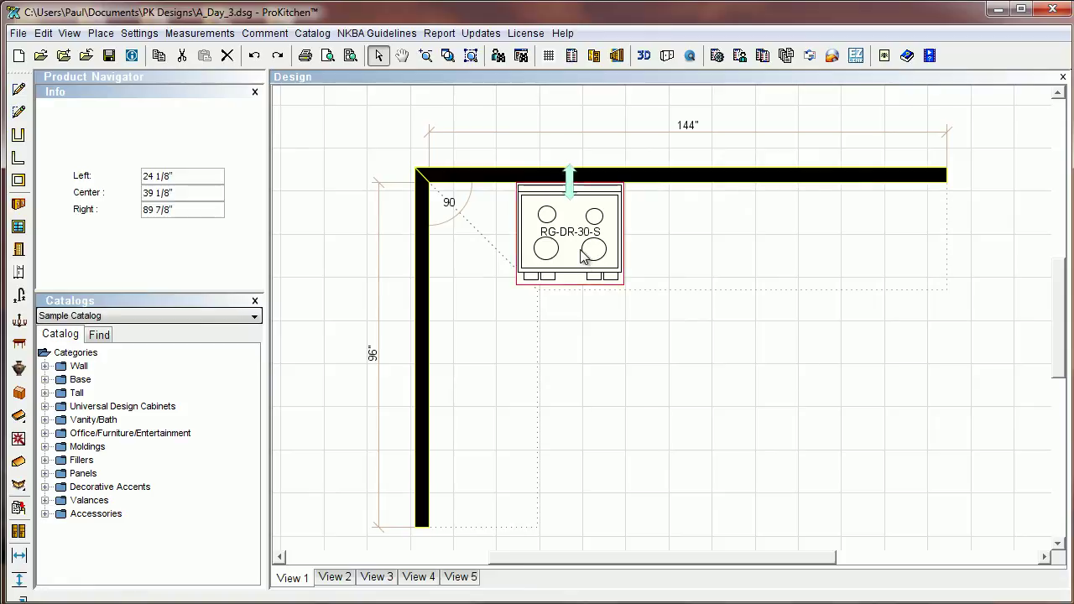